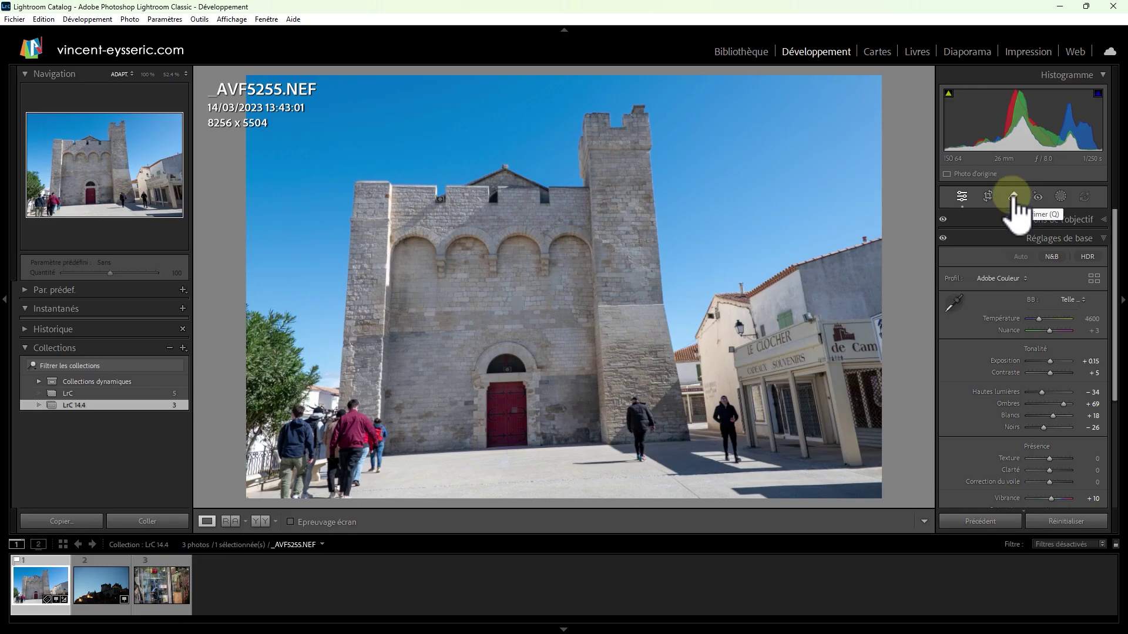
Step: Activate the Remove tool and detect the people in the church photo with the Personnes distraction removal
click(1013, 197)
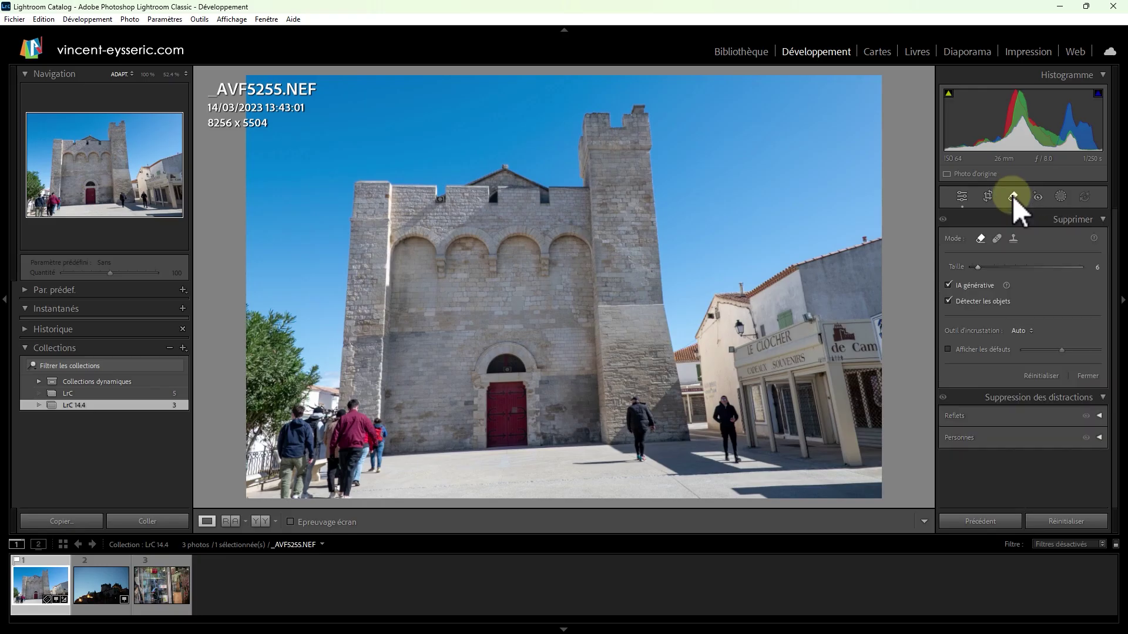
click(1100, 402)
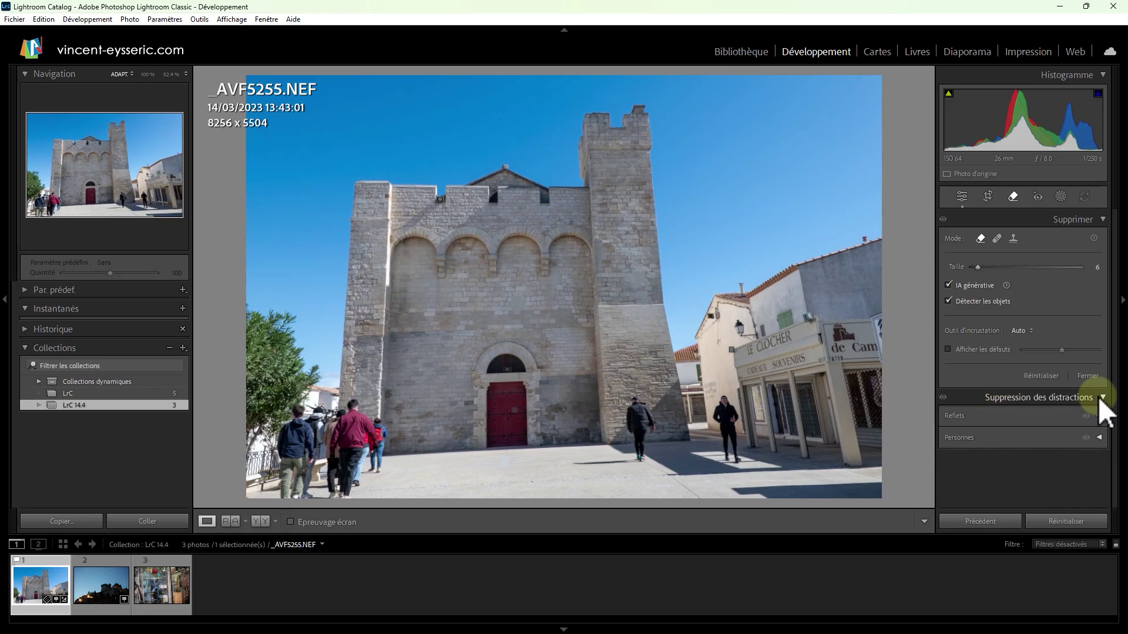
click(968, 441)
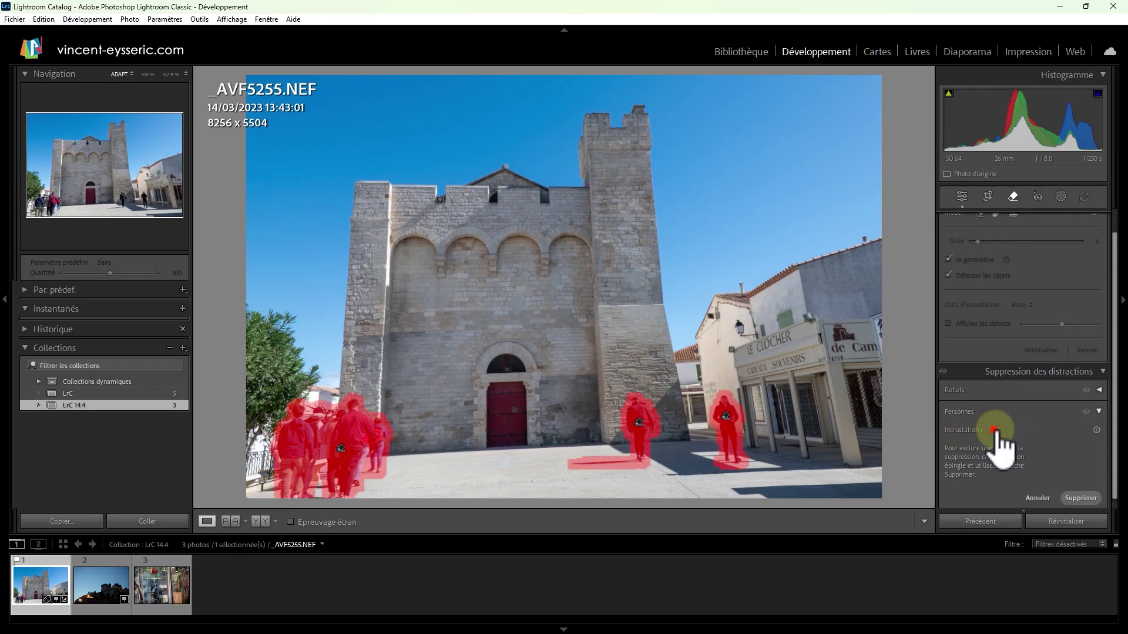
Step: Remove all the detected people from the church photo, and reset that people removal
click(994, 431)
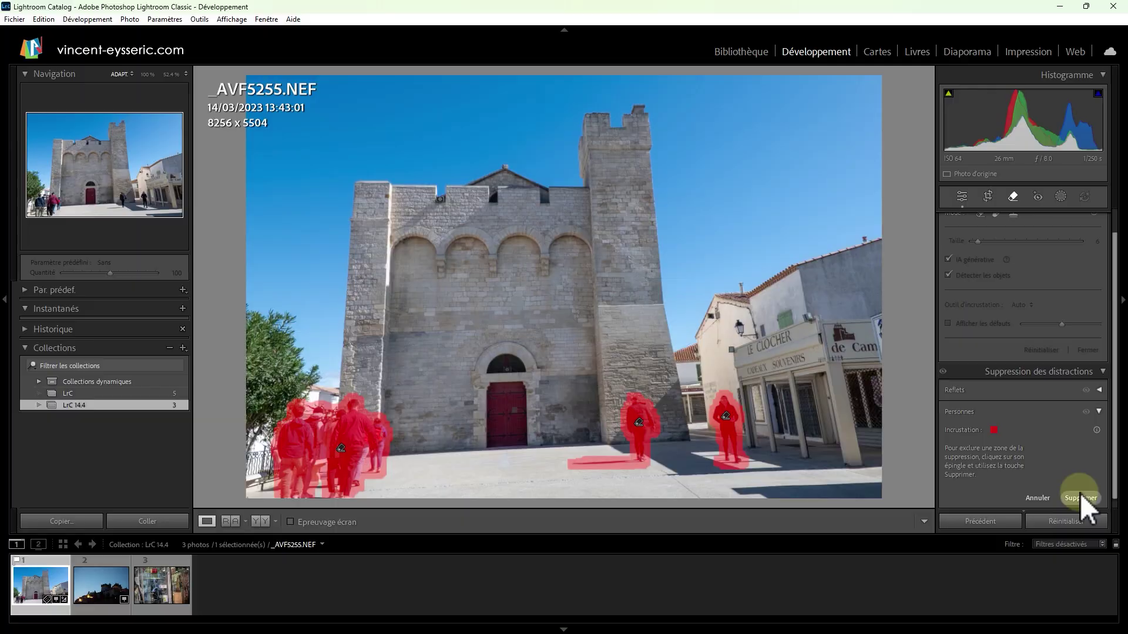
click(1081, 499)
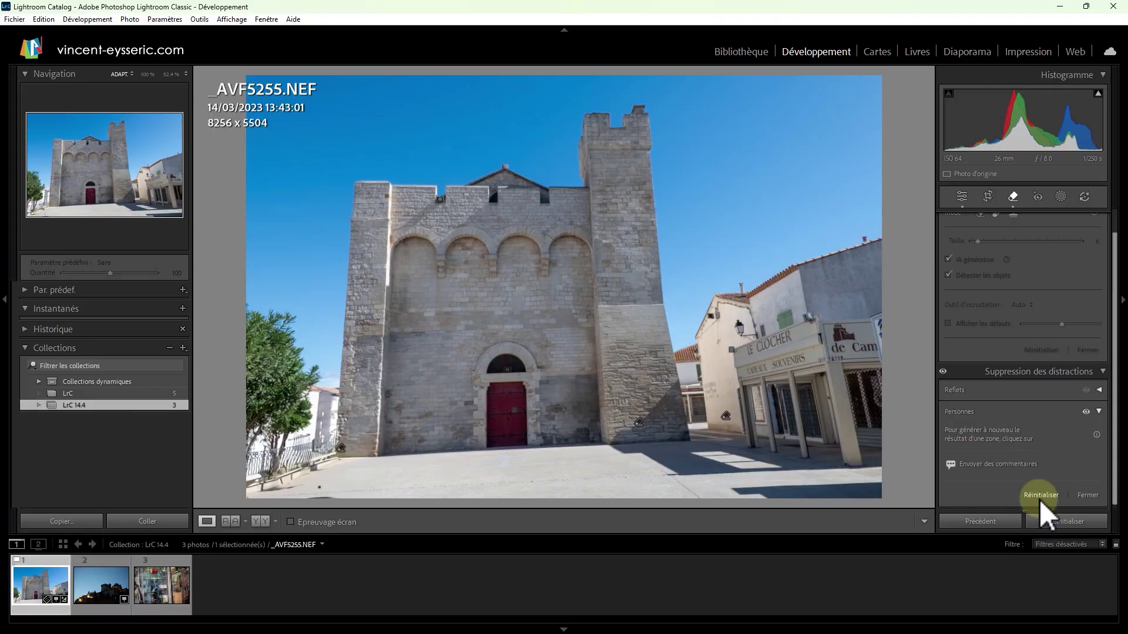
click(1042, 496)
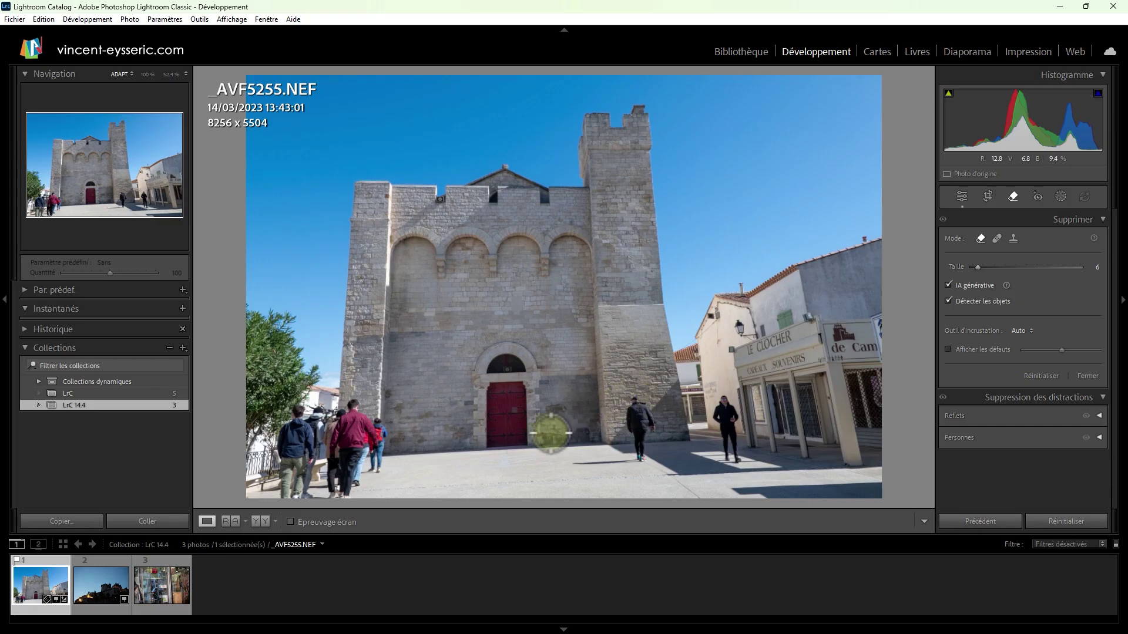
Step: Detect the people again and remove them all except the man walking in front of the tower
click(961, 439)
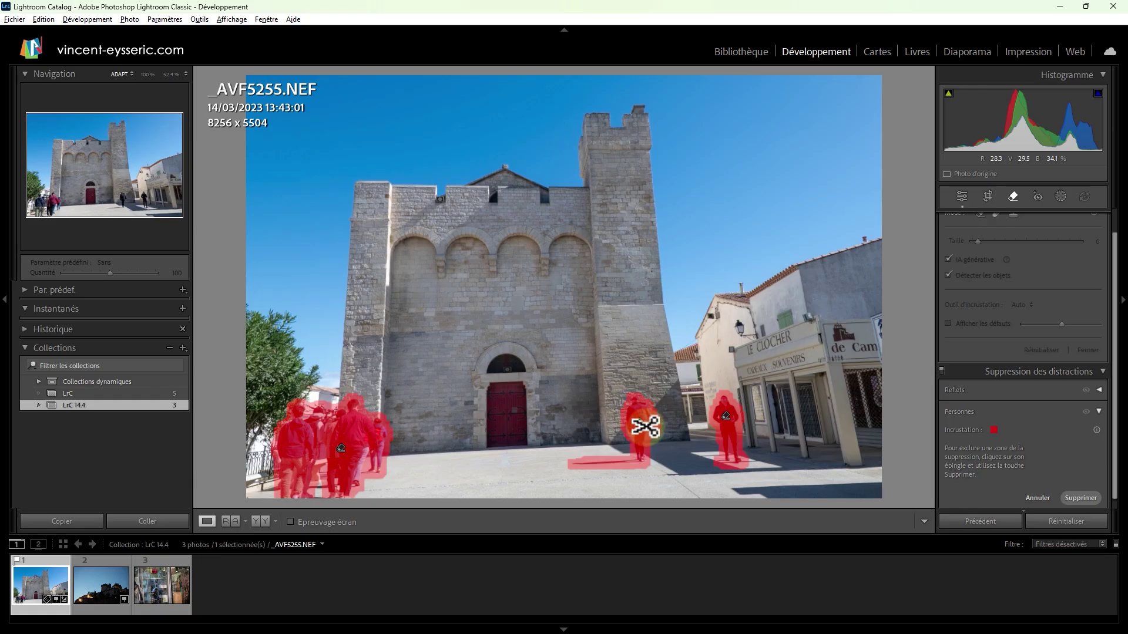
click(643, 423)
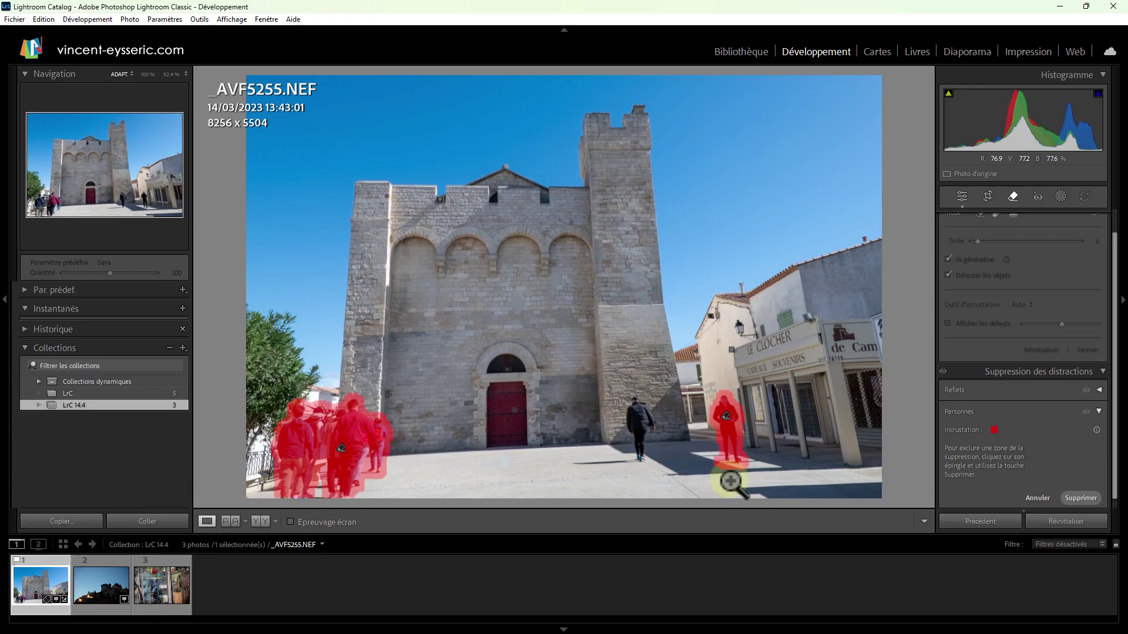
key(ctrl+z)
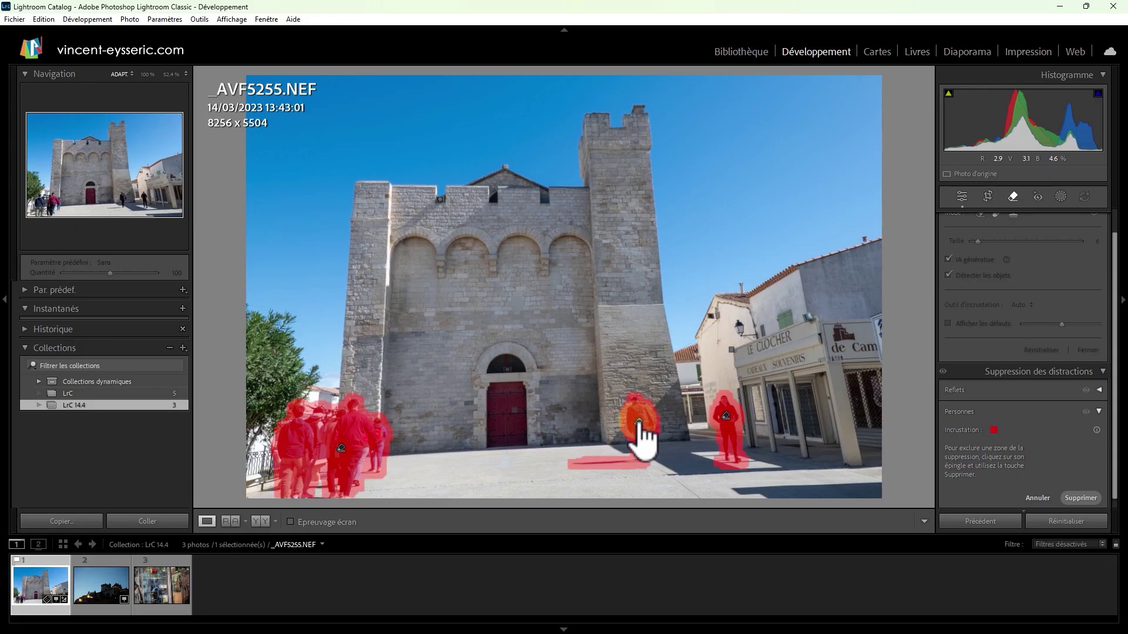
click(643, 434)
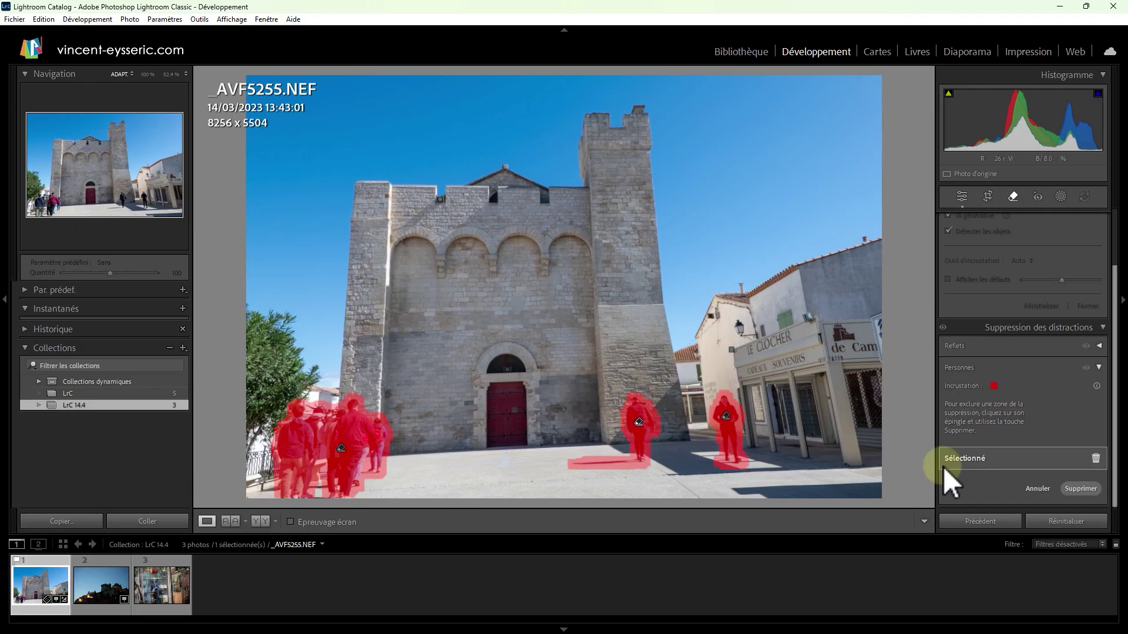
click(1096, 458)
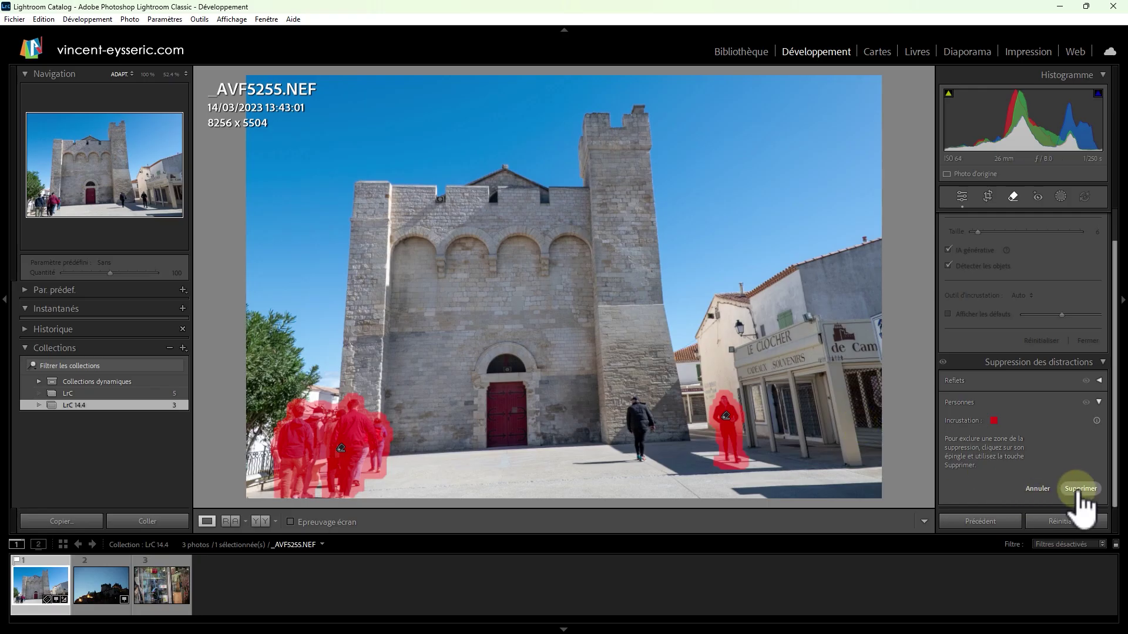
click(1081, 489)
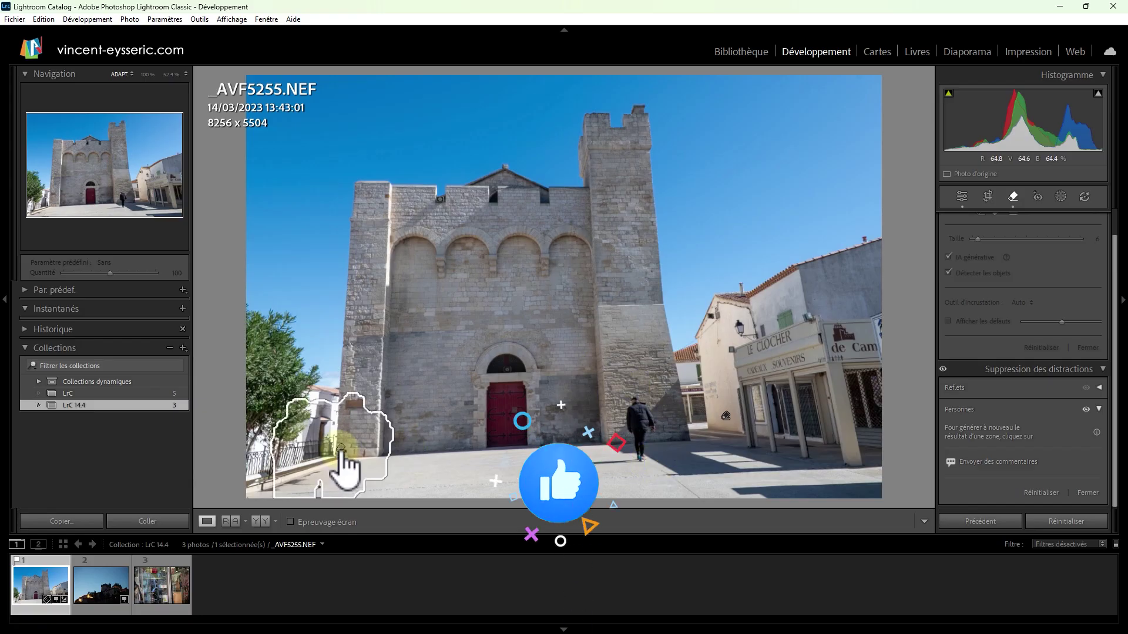
Step: Select the regenerated area where the group of people stood, switch it to variant 3, and open its variation options
click(342, 451)
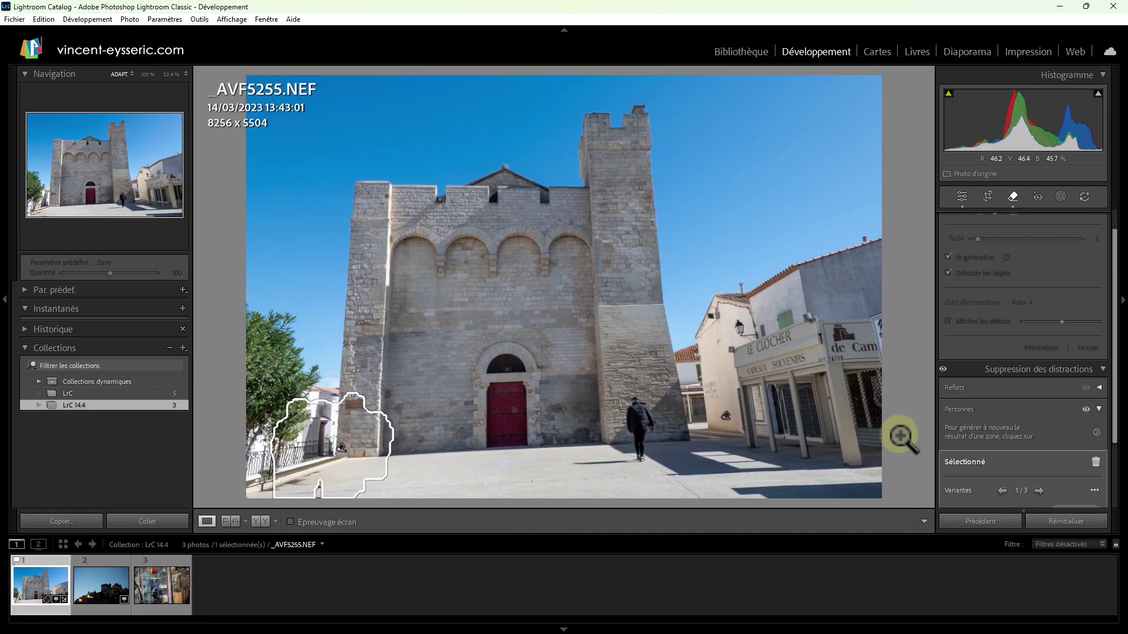
drag(1112, 379, 1116, 435)
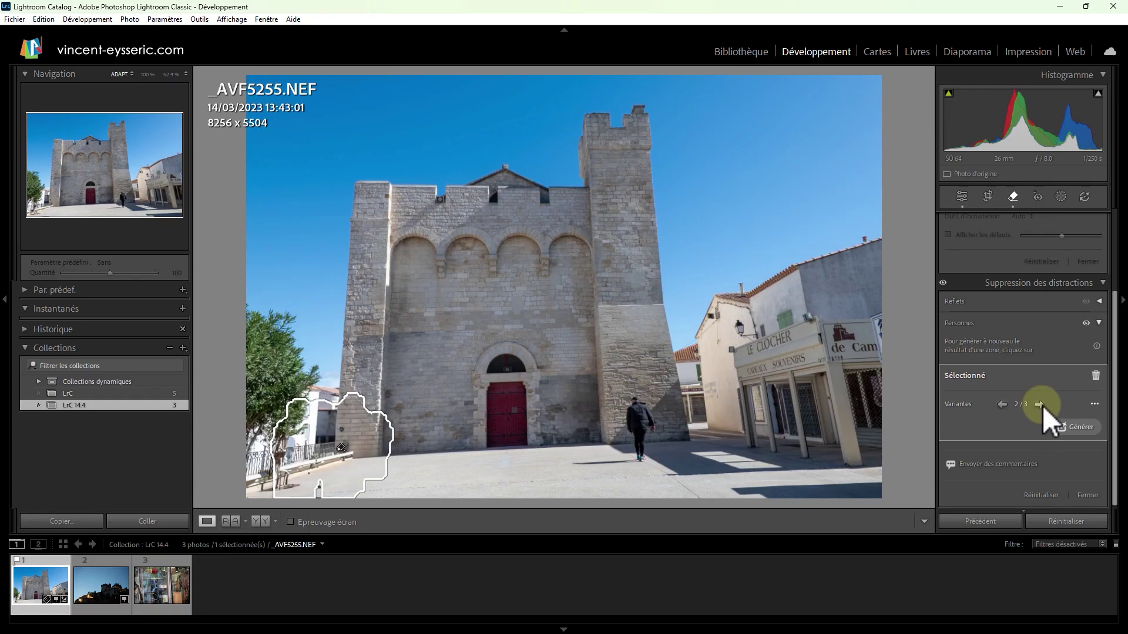
click(1039, 404)
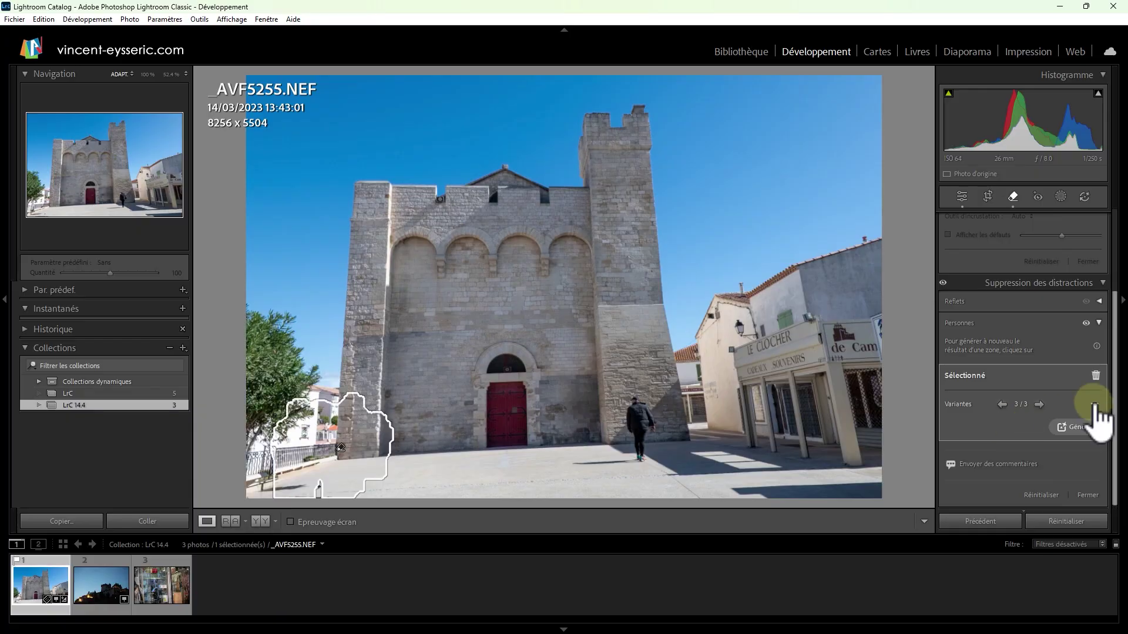
click(1094, 405)
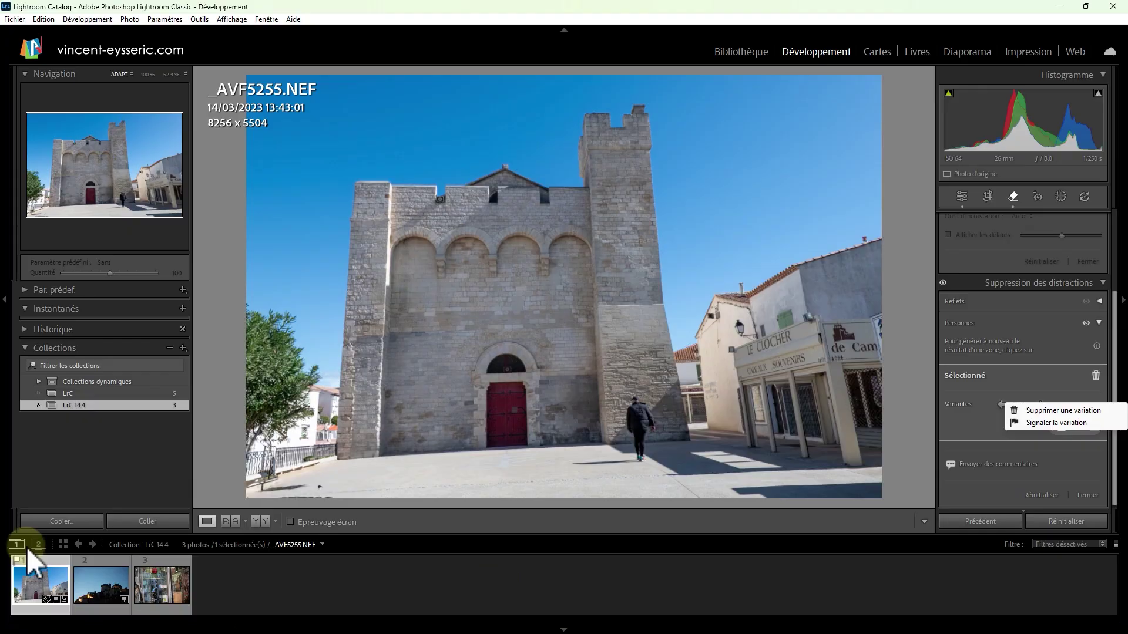
Step: Open the shop window photo _AVF0032.NEF and apply the Reflets distraction removal to it
click(157, 587)
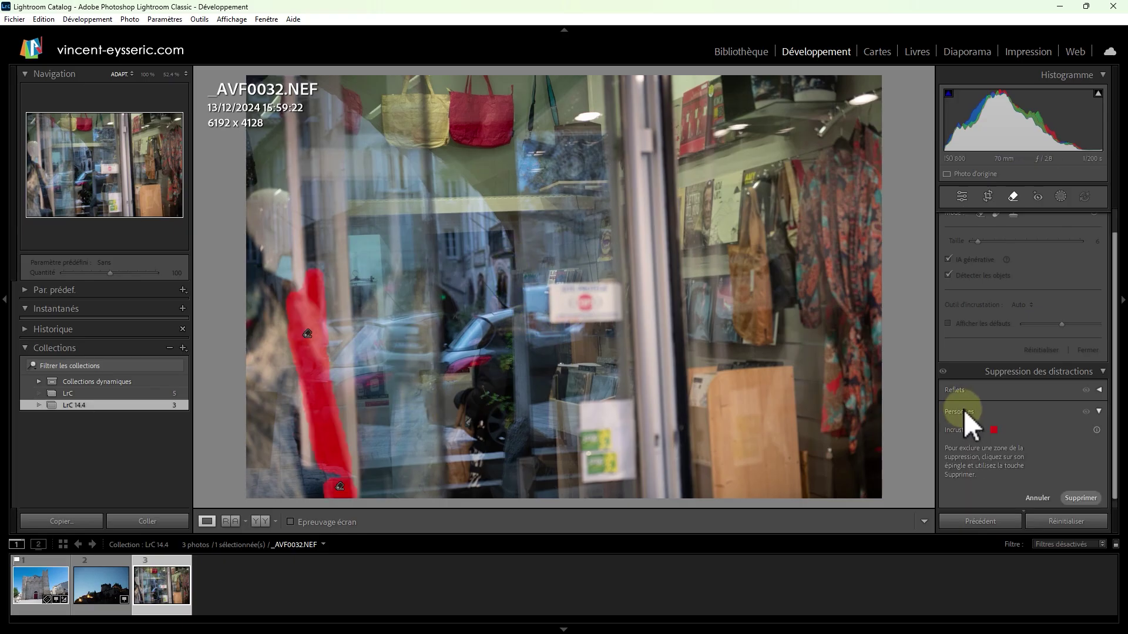
click(961, 410)
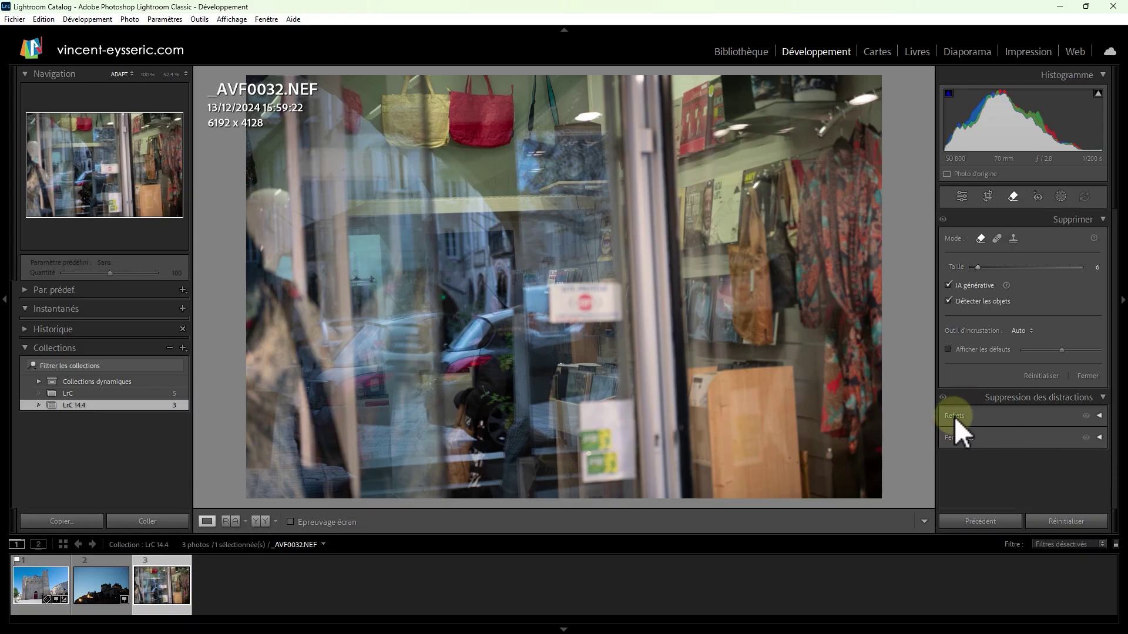
click(957, 417)
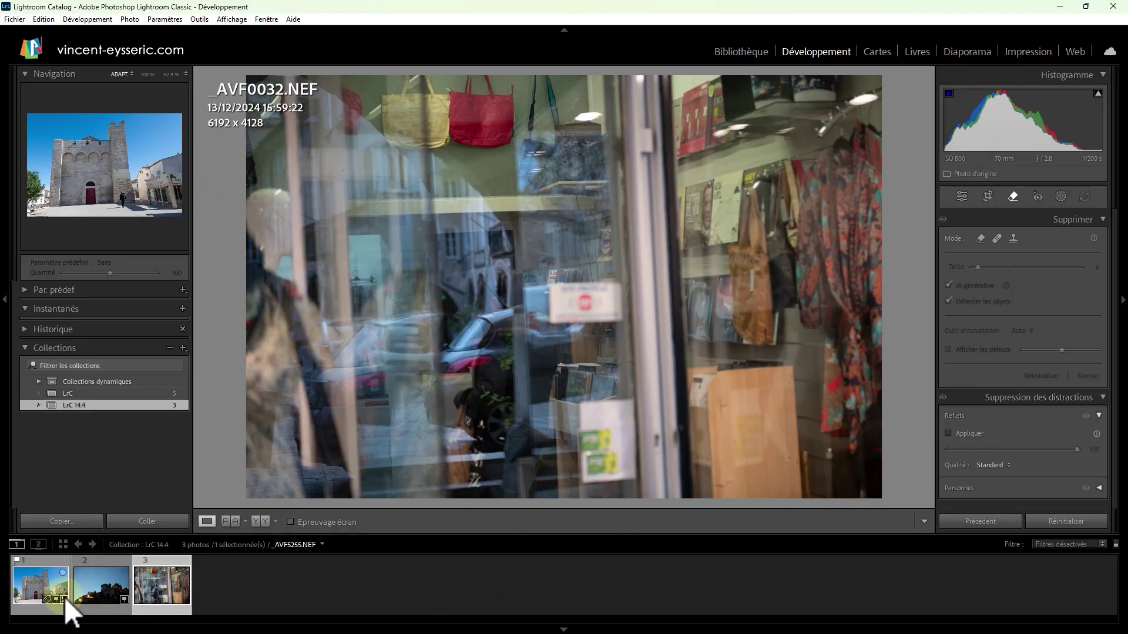
click(963, 433)
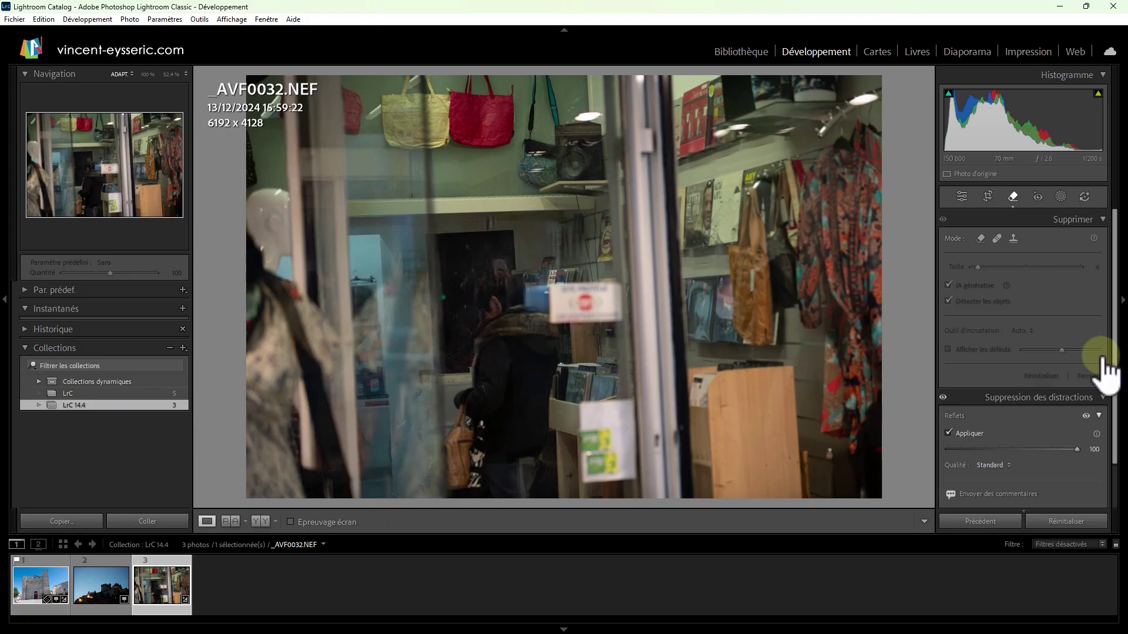
drag(1116, 360, 1116, 398)
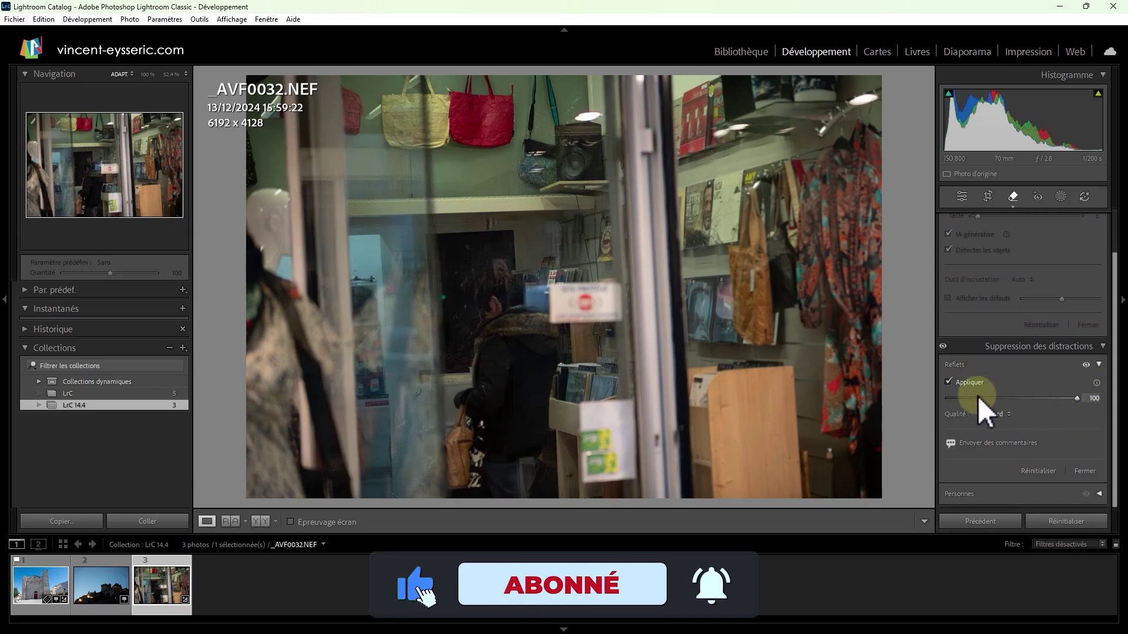
click(1004, 414)
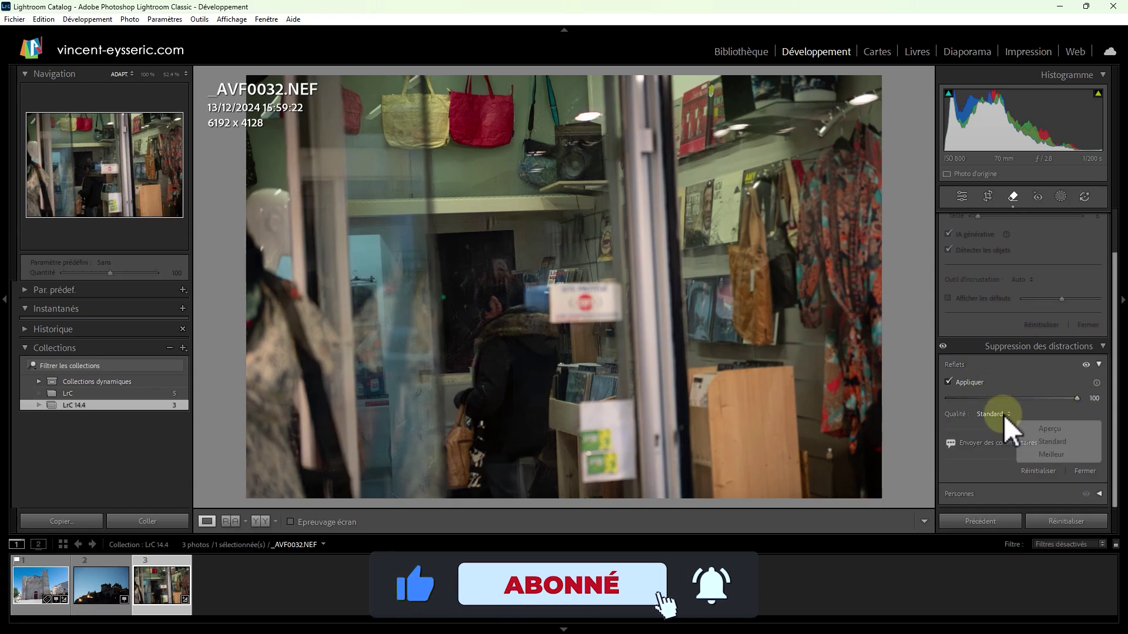
click(1059, 428)
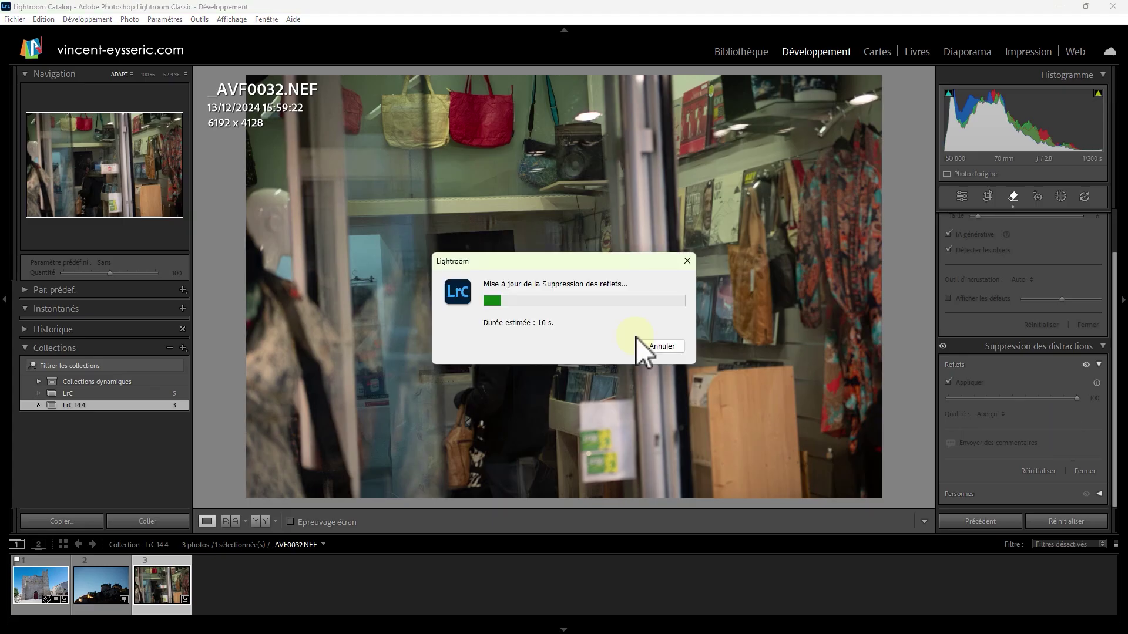
click(655, 346)
Step: Set the quality of the reflection removal to Meilleur
click(989, 416)
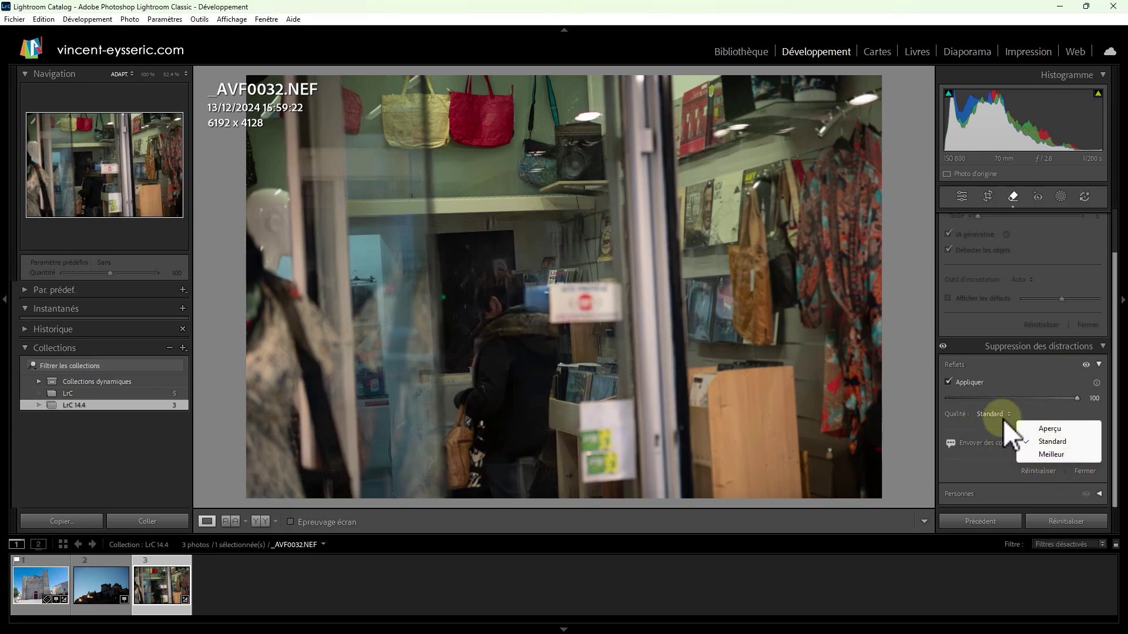
click(1051, 456)
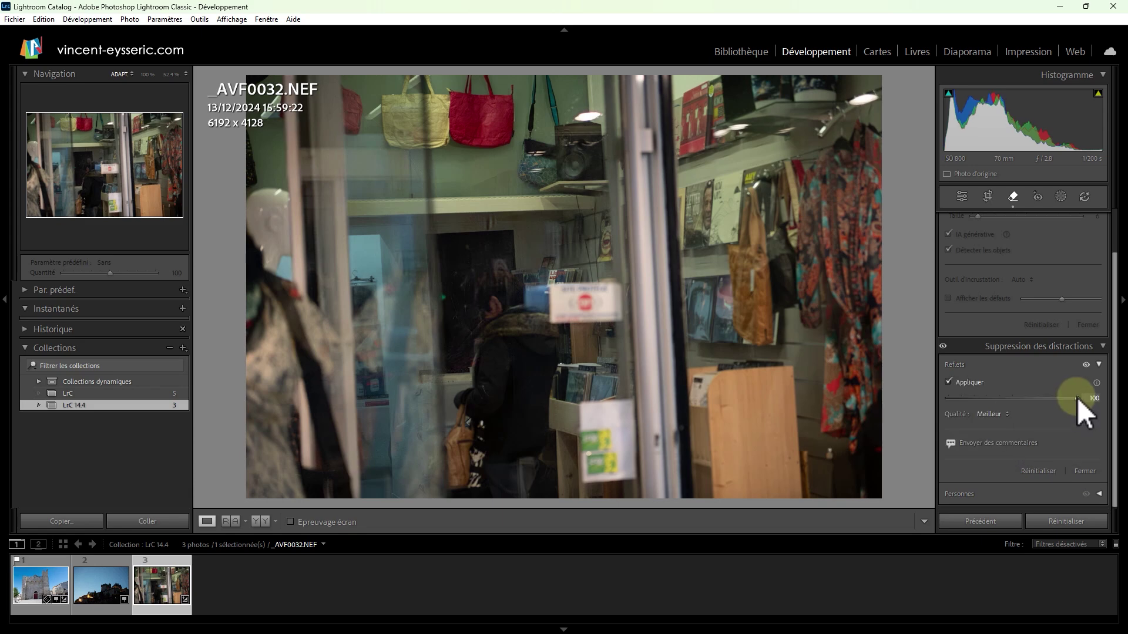
Step: Lower the reflection removal amount on the shop window photo to 0
drag(1076, 399, 1007, 398)
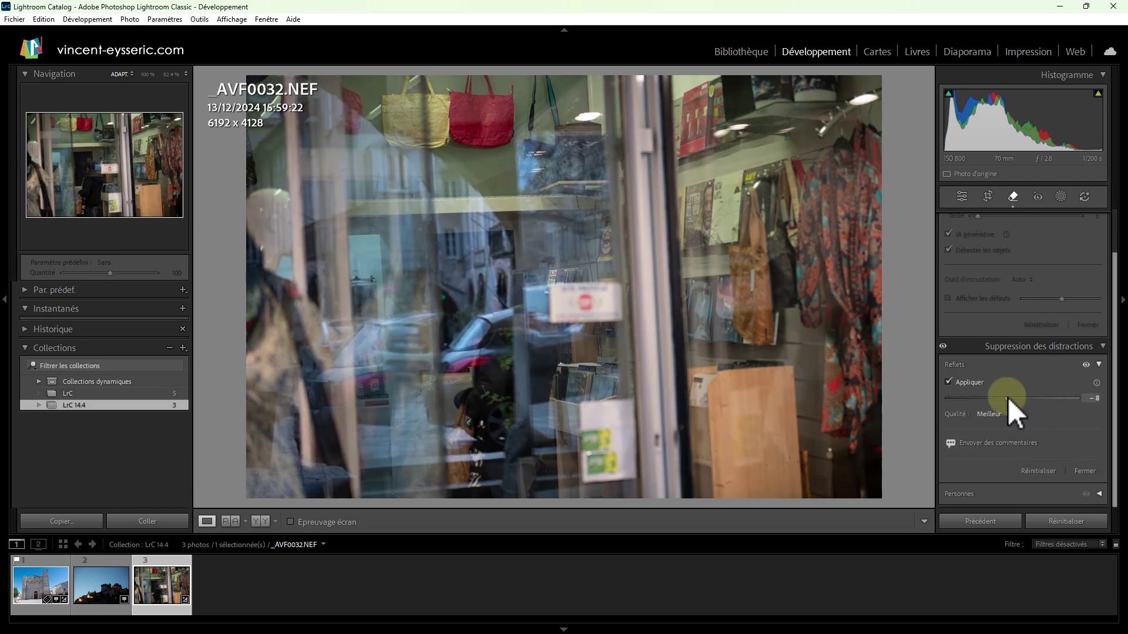
click(1093, 400)
text(50)
key(Return)
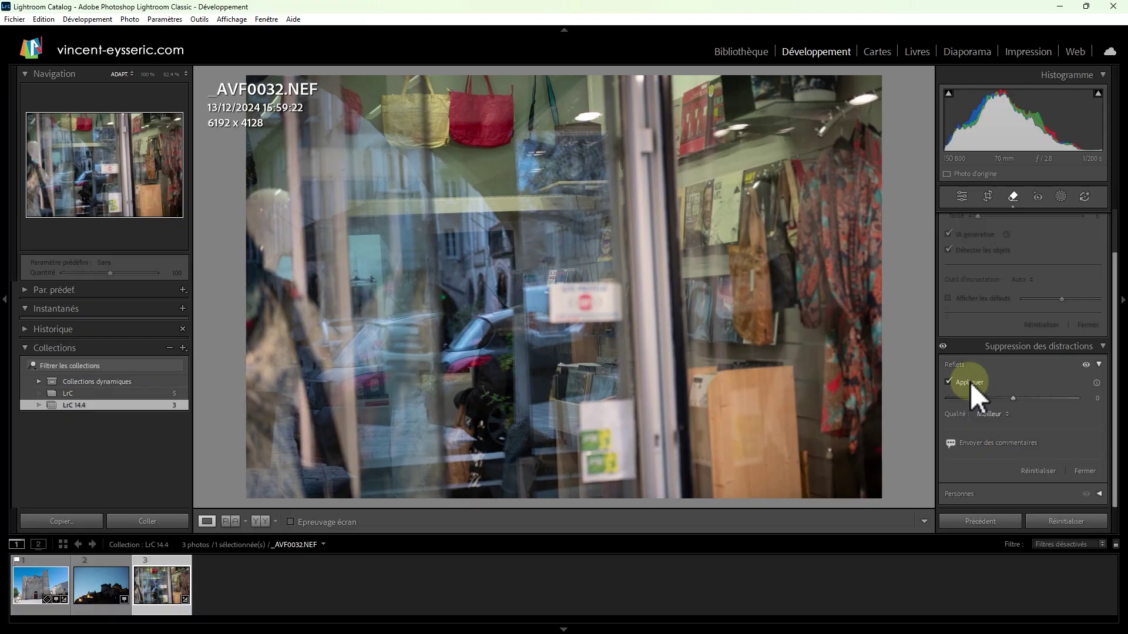
Step: Try reflection removal amounts of 100, 88 and -100 on the shop window photo
drag(971, 382, 1122, 400)
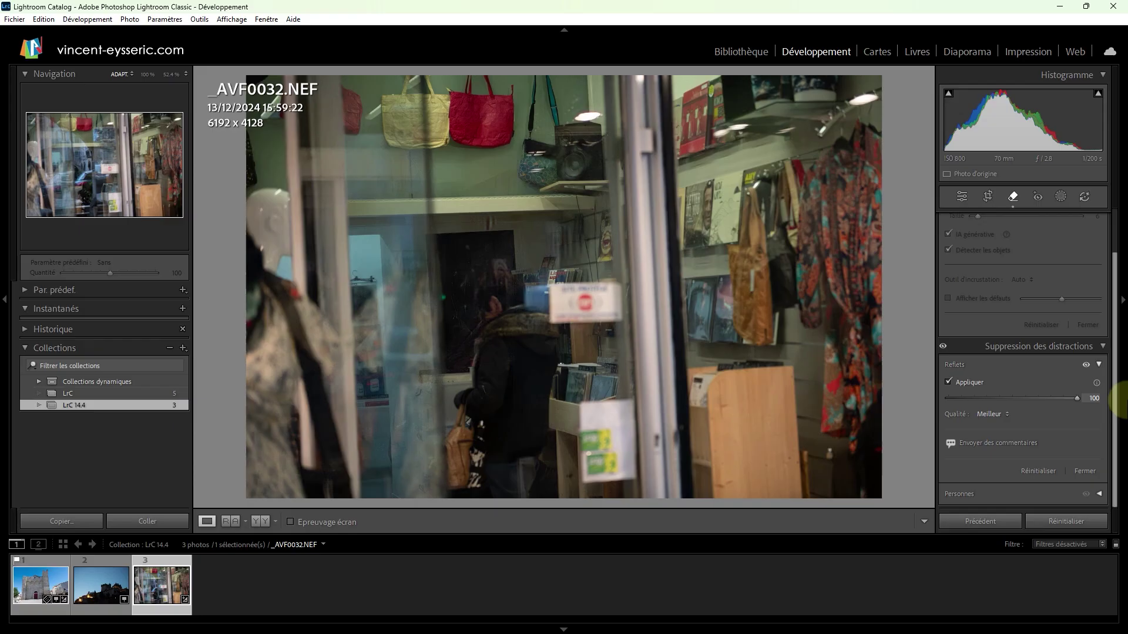
mouse_move(1086, 400)
mouse_down()
mouse_move(1057, 397)
mouse_move(1071, 397)
mouse_up()
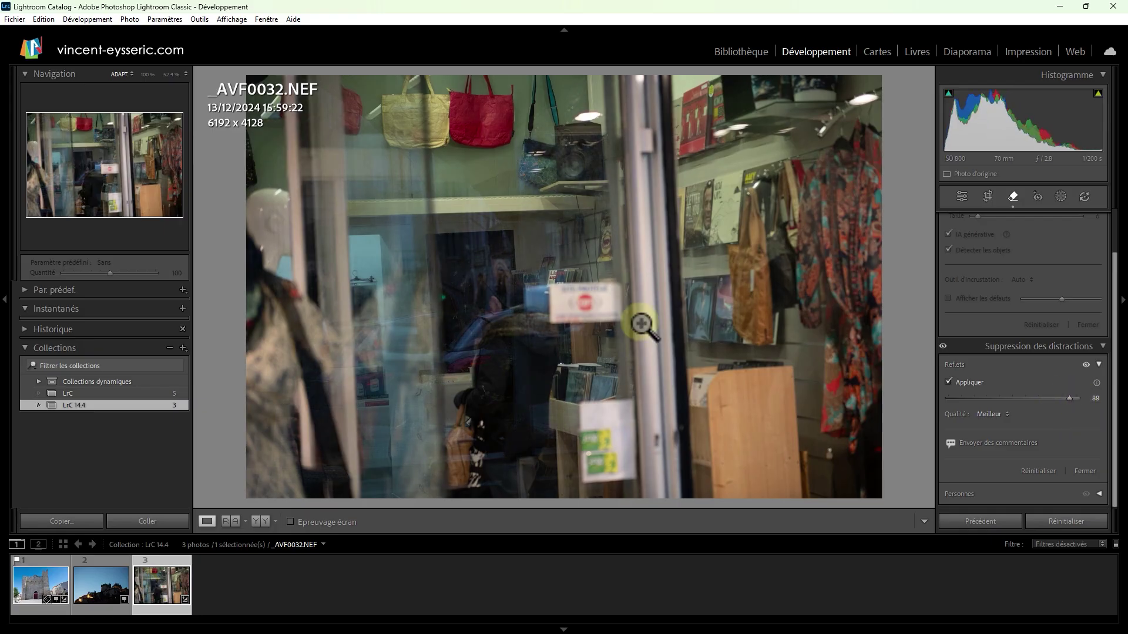
drag(1069, 398, 933, 393)
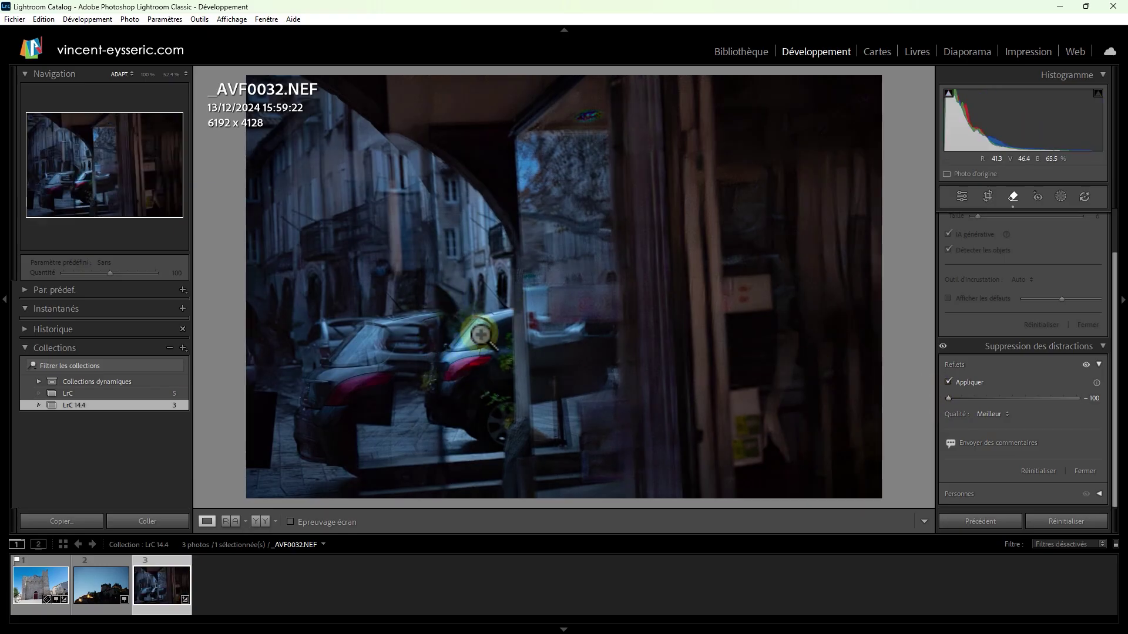
Step: Reset the reflection removal amount to its default and lower it to 59
double_click(949, 399)
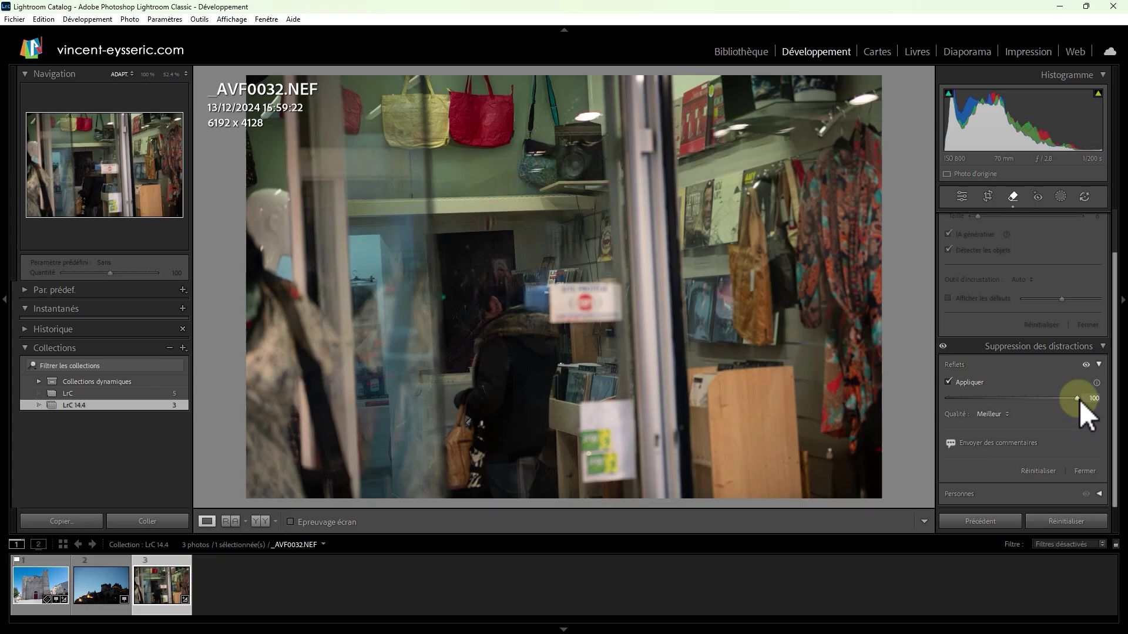
drag(1077, 399, 1049, 400)
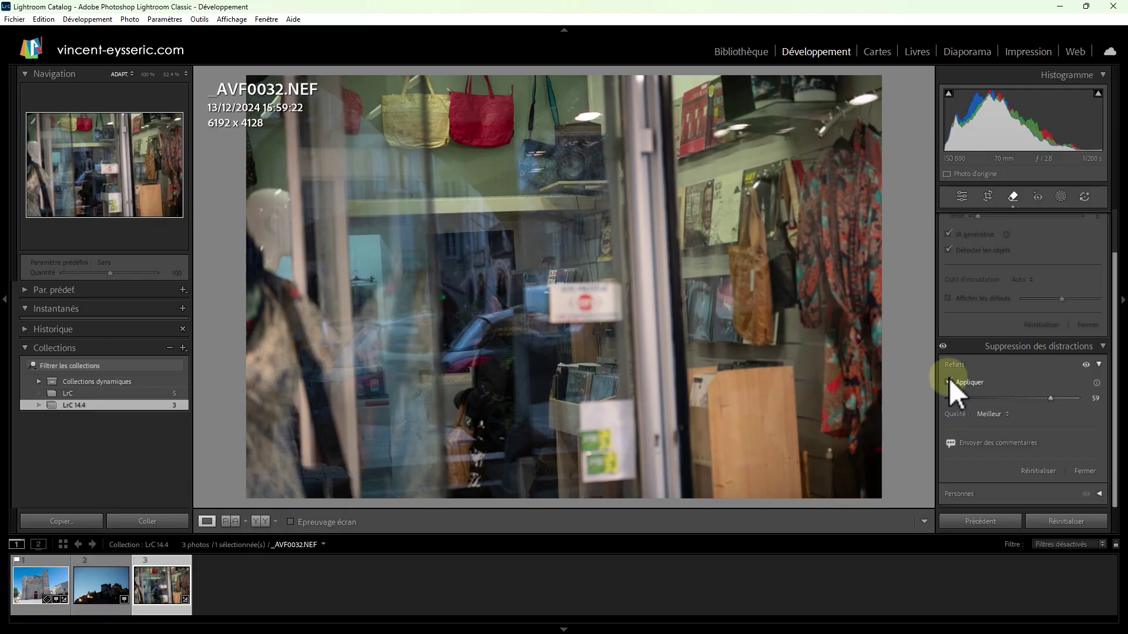
Step: Open the castle photo _AVF8908.NEF, display its exposure and lens information, and examine the noise around the tower up close
click(98, 589)
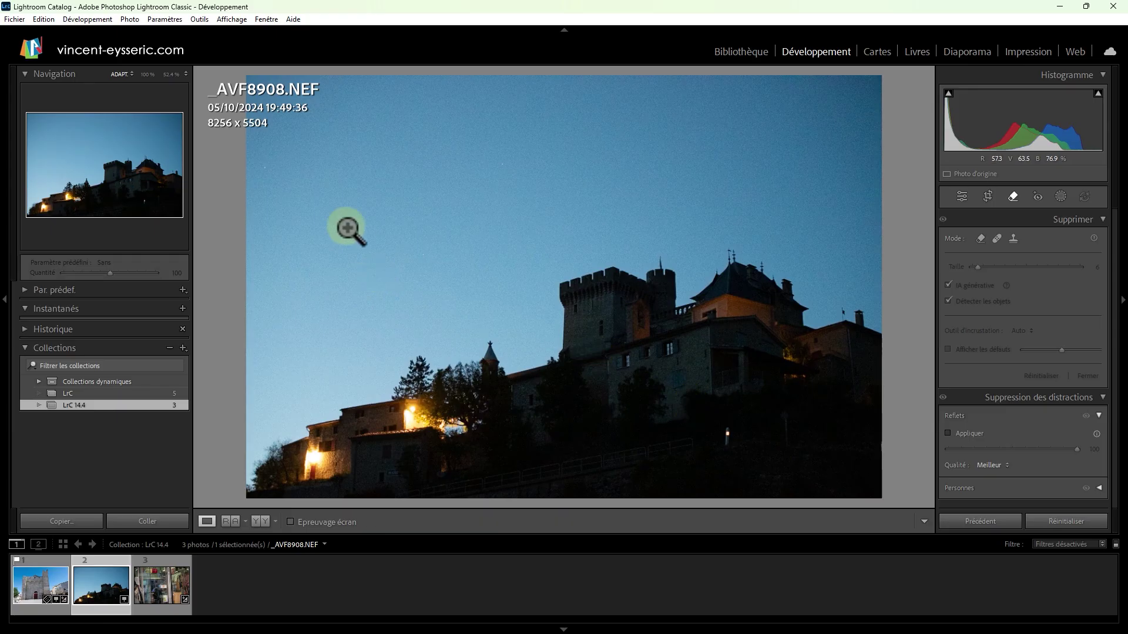
key(i)
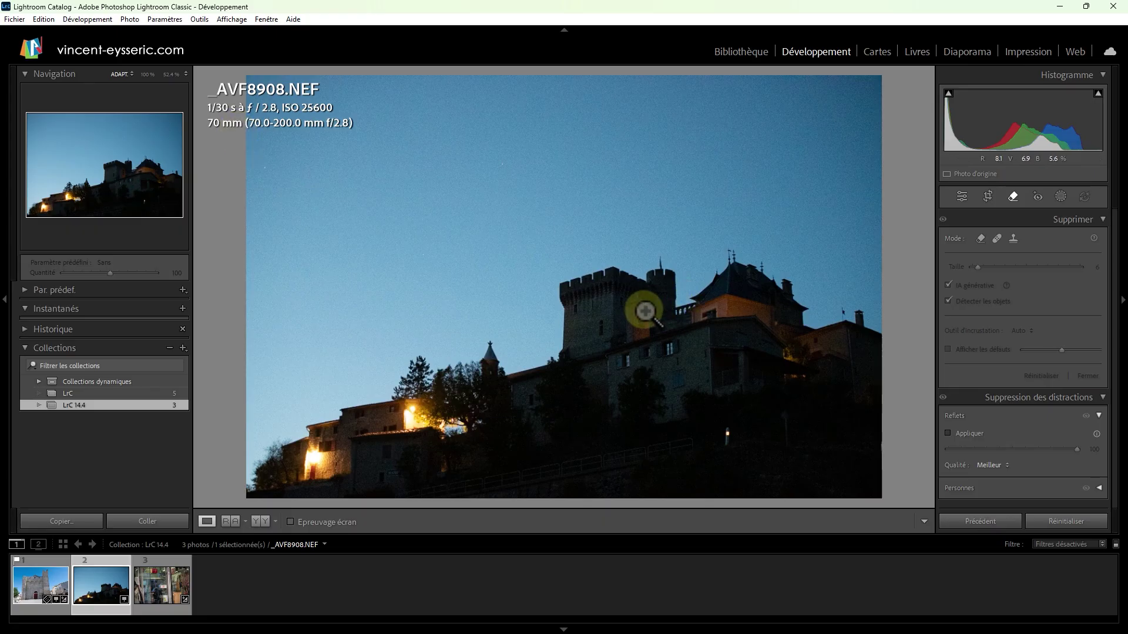
click(587, 295)
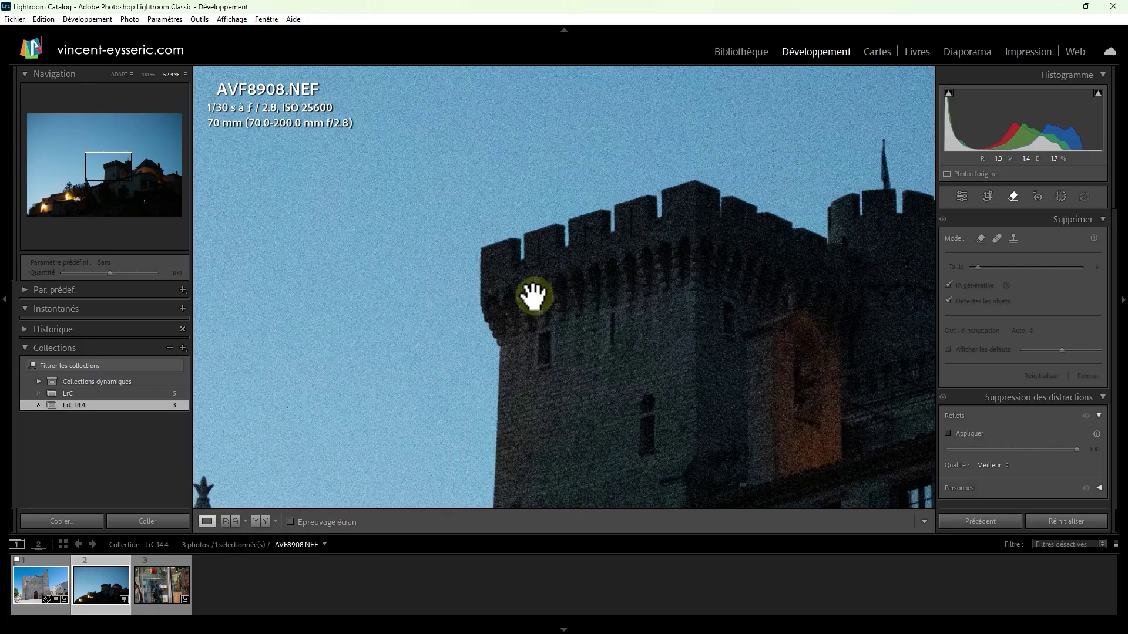
Step: Examine the noise on the castle tower at 100% zoom and look through the photo's available commands
click(147, 75)
drag(608, 317, 635, 341)
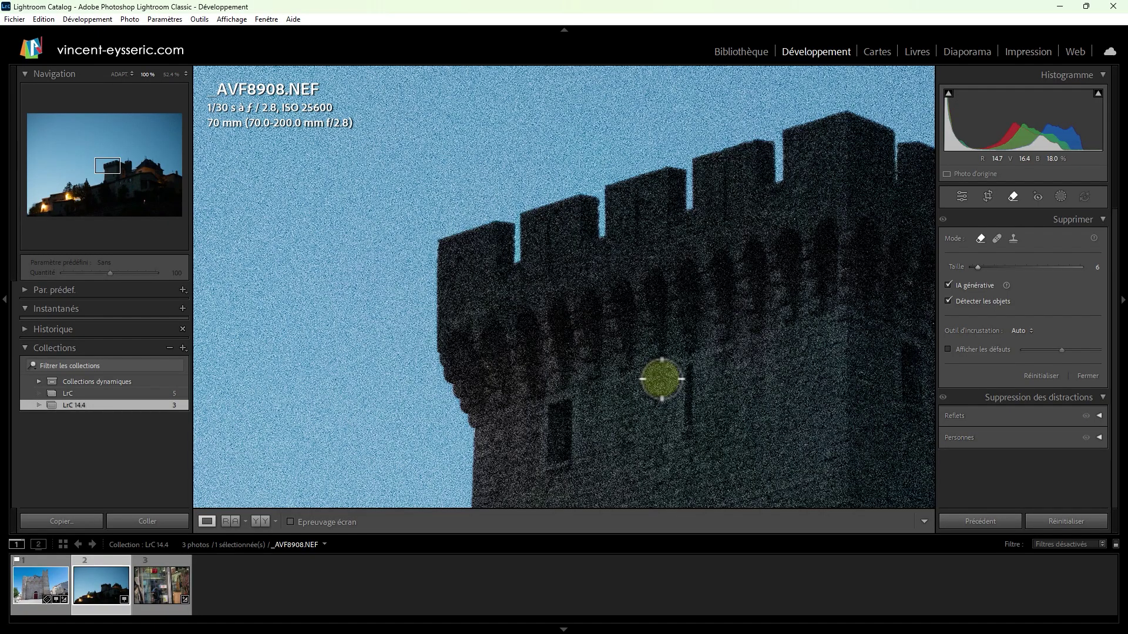
right_click(519, 294)
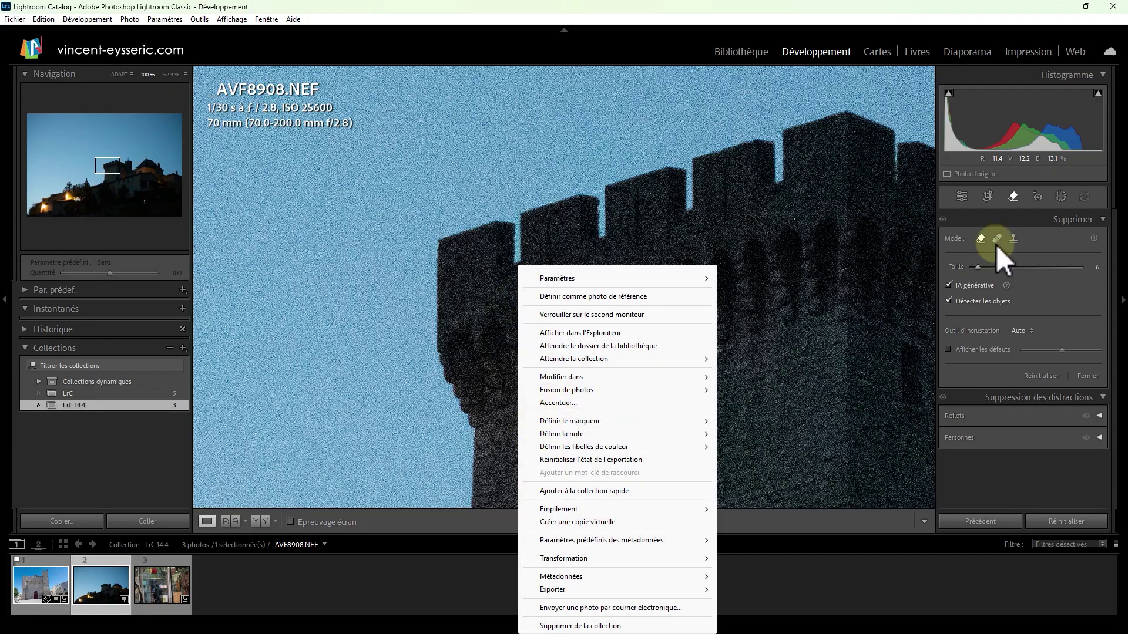
click(964, 198)
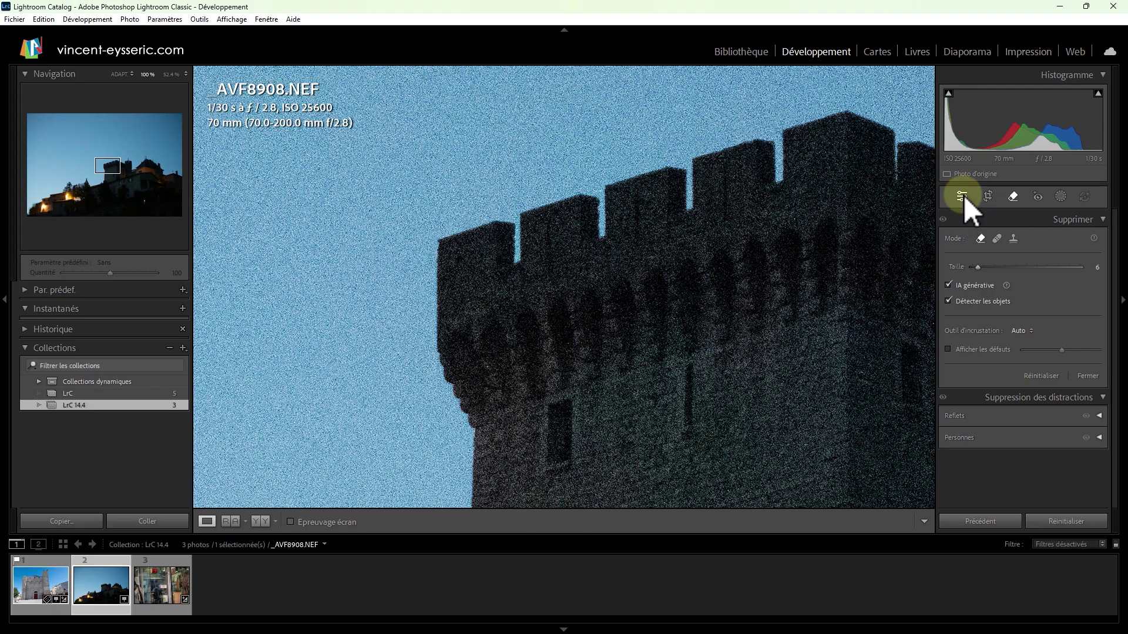
Step: Switch from the removal tool to the edit settings and apply Réduire le bruit to the castle photo under Détail
click(962, 197)
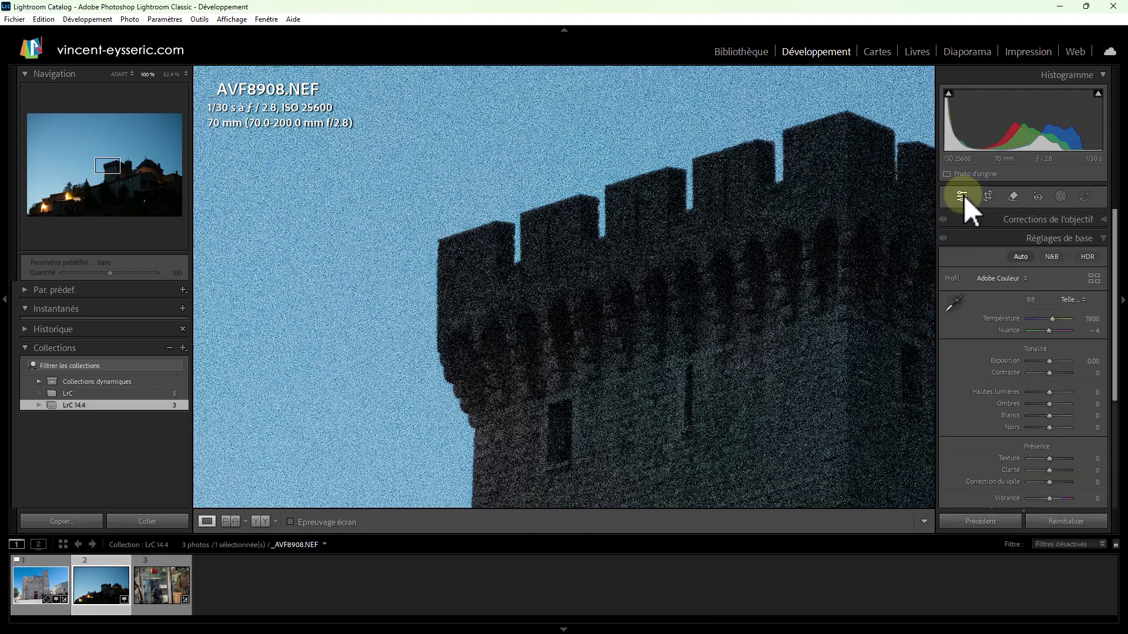
click(1059, 241)
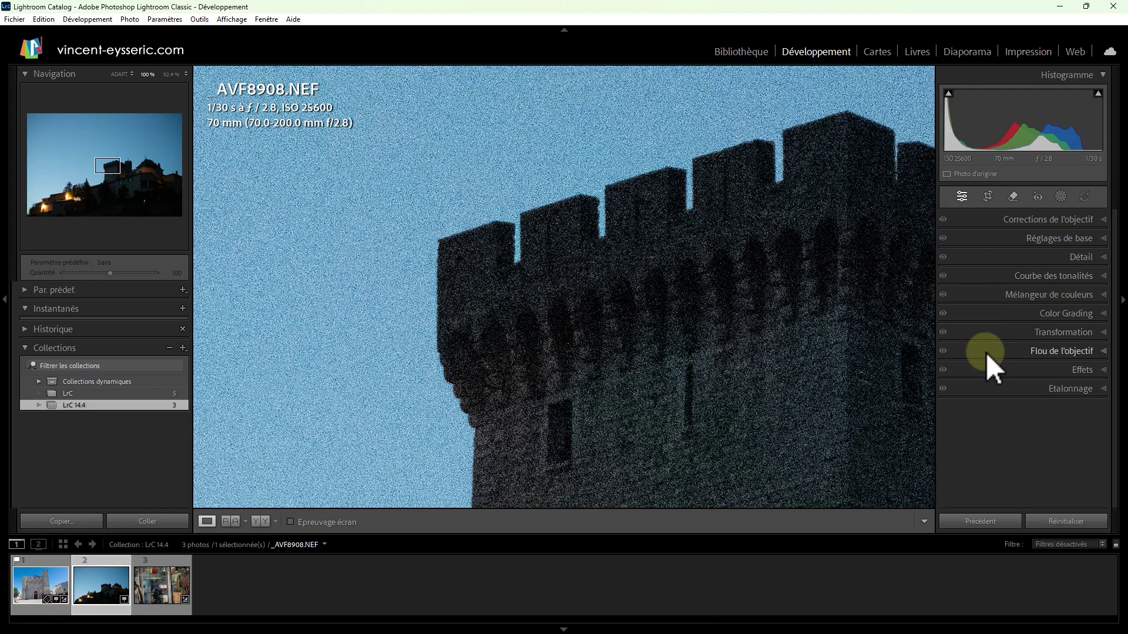
click(1088, 259)
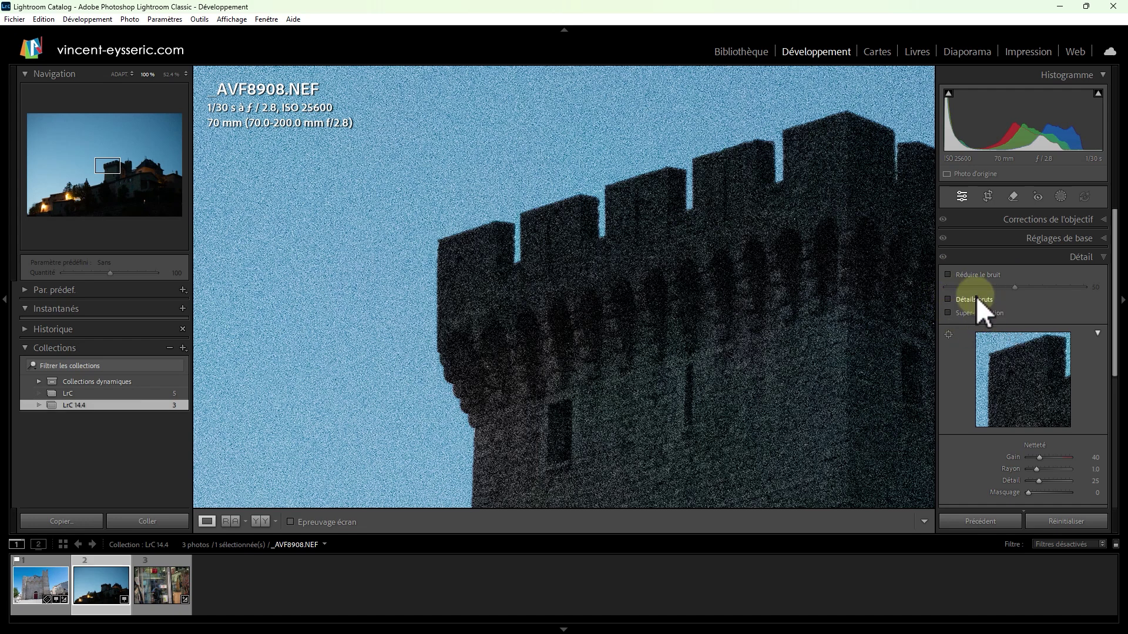
click(947, 273)
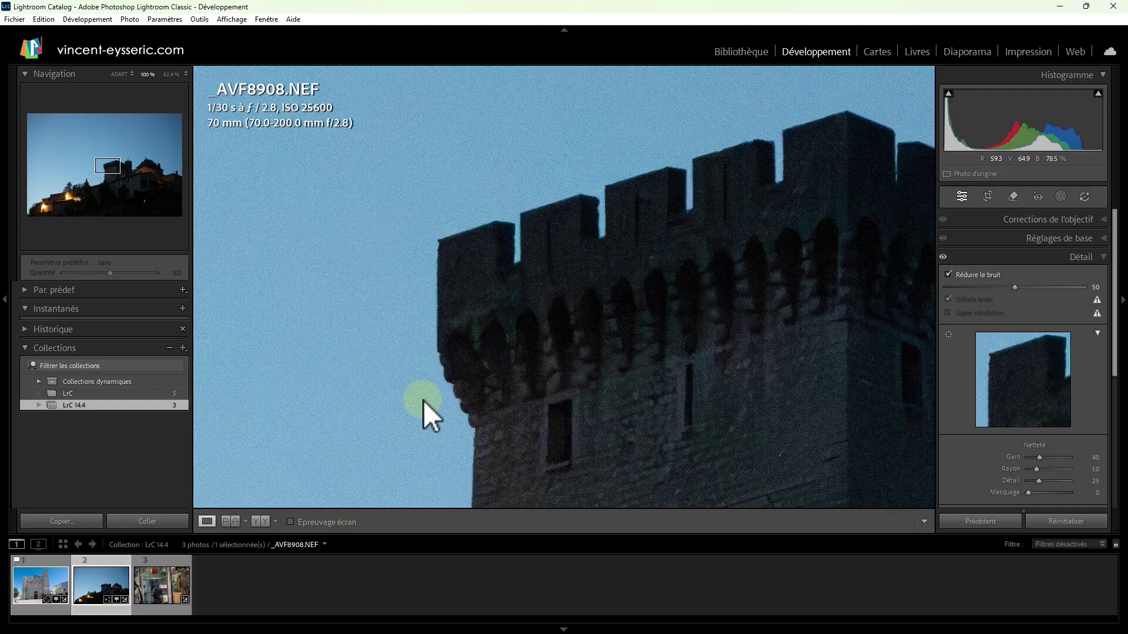
Step: Inspect the denoised tower walls and nearby roofs up close, and compare them with noise reduction off and on
drag(424, 401, 611, 247)
drag(819, 411, 334, 360)
drag(848, 377, 868, 267)
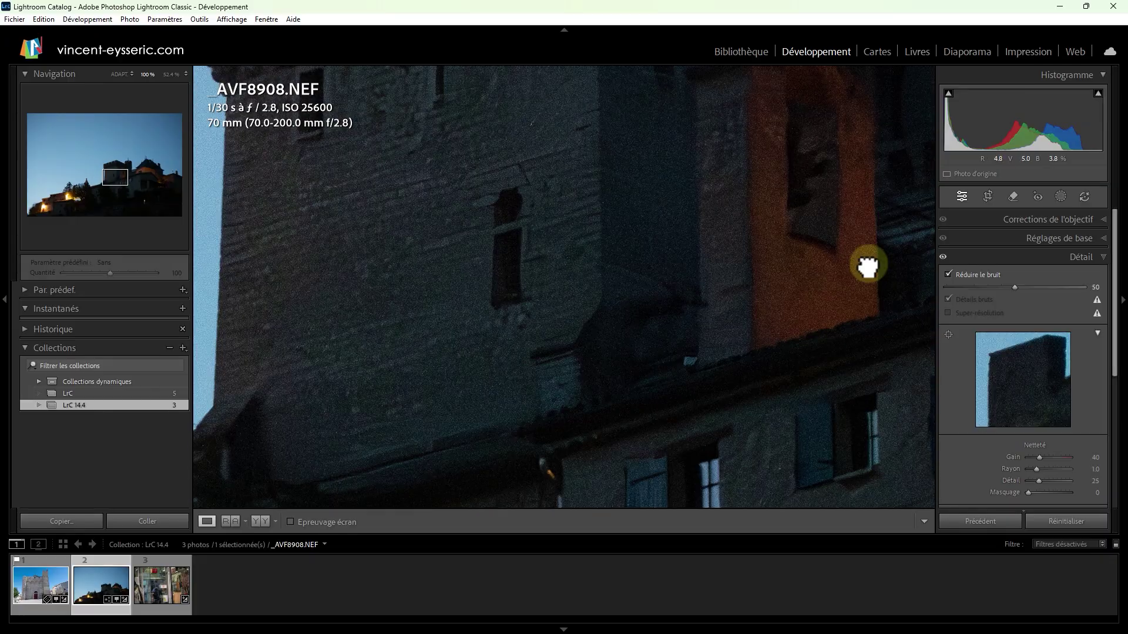
drag(373, 364, 576, 418)
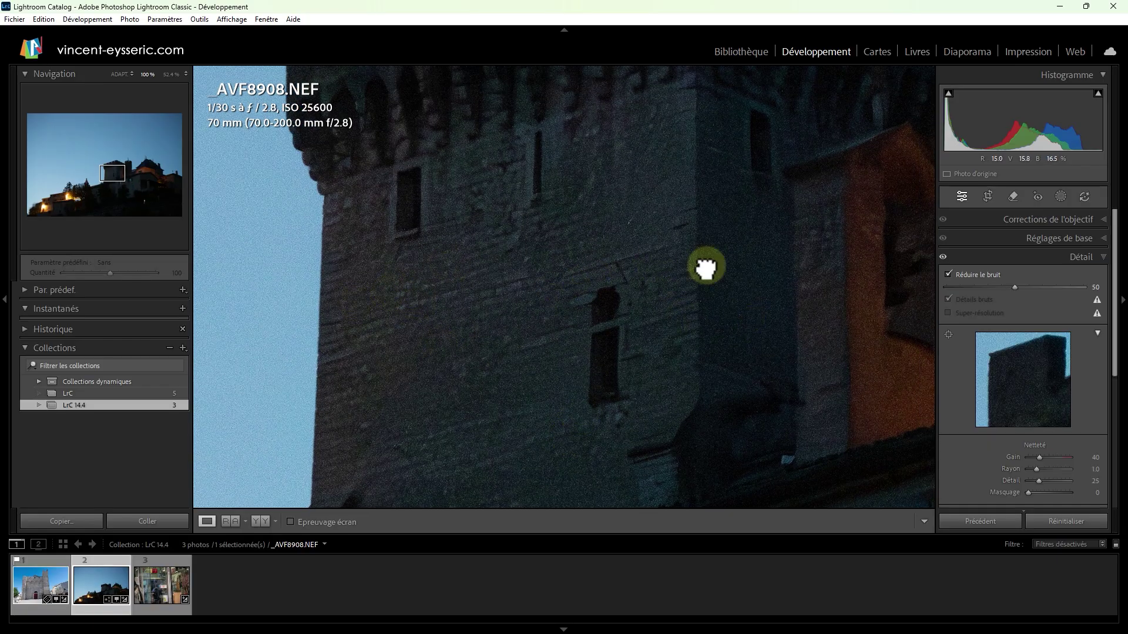
drag(697, 405, 688, 318)
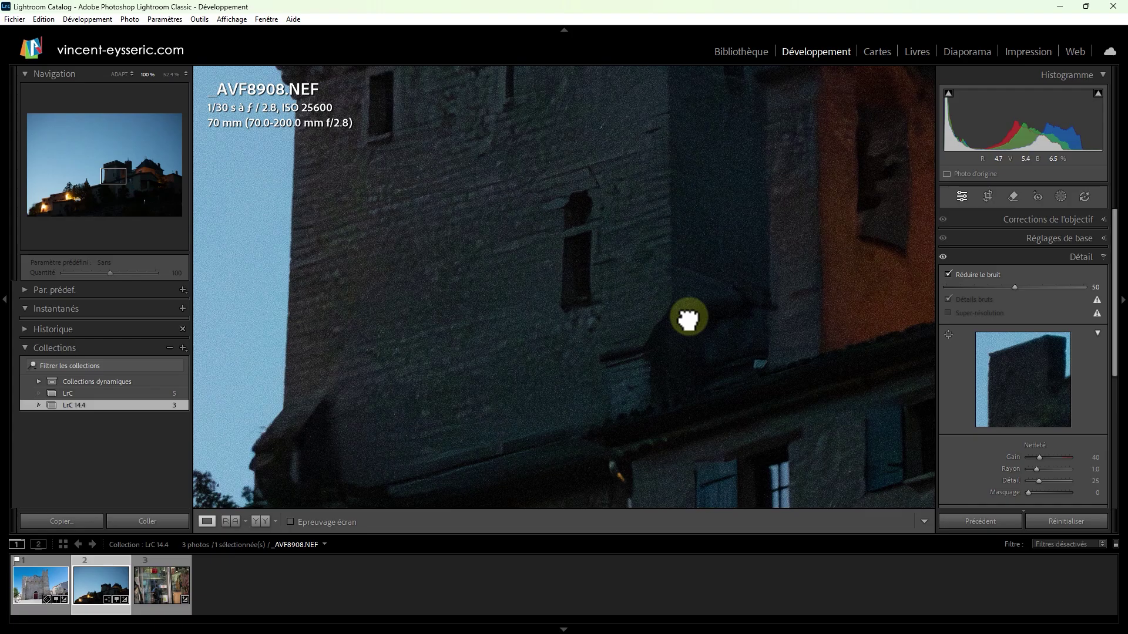
click(968, 277)
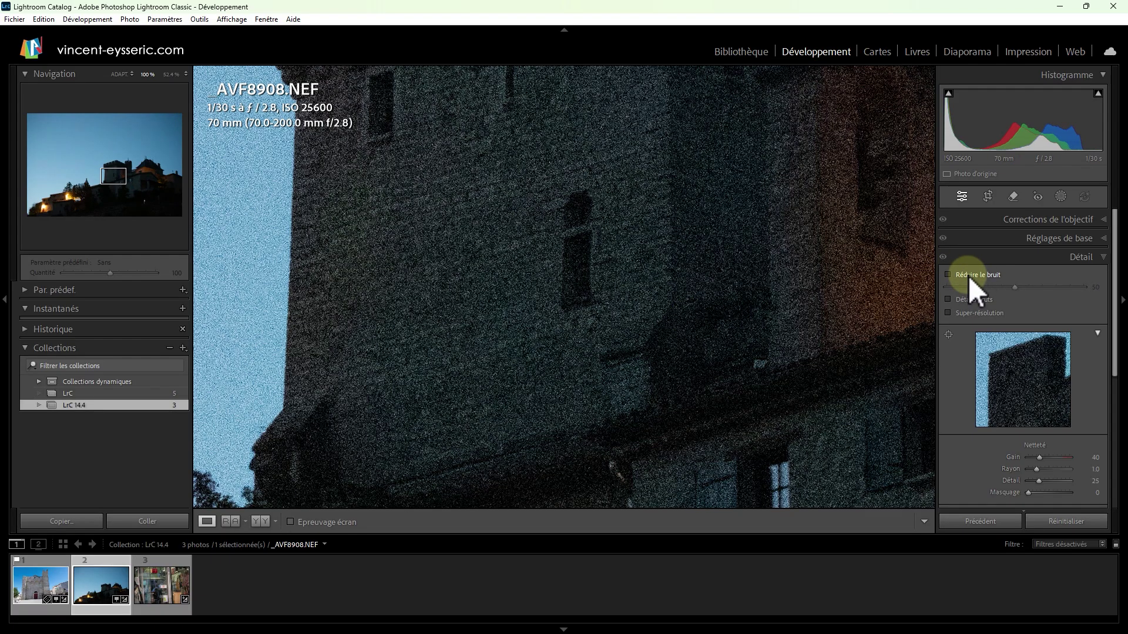
click(968, 276)
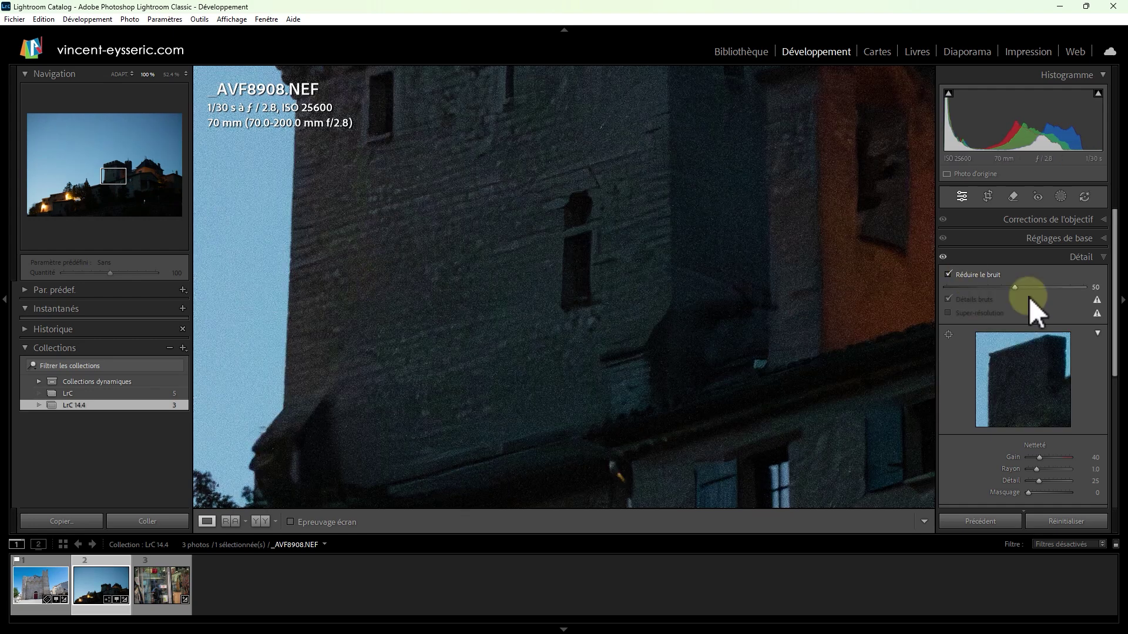
Step: Try a noise reduction amount of 82 on the castle photo, and settle on 70
drag(1016, 287, 1059, 291)
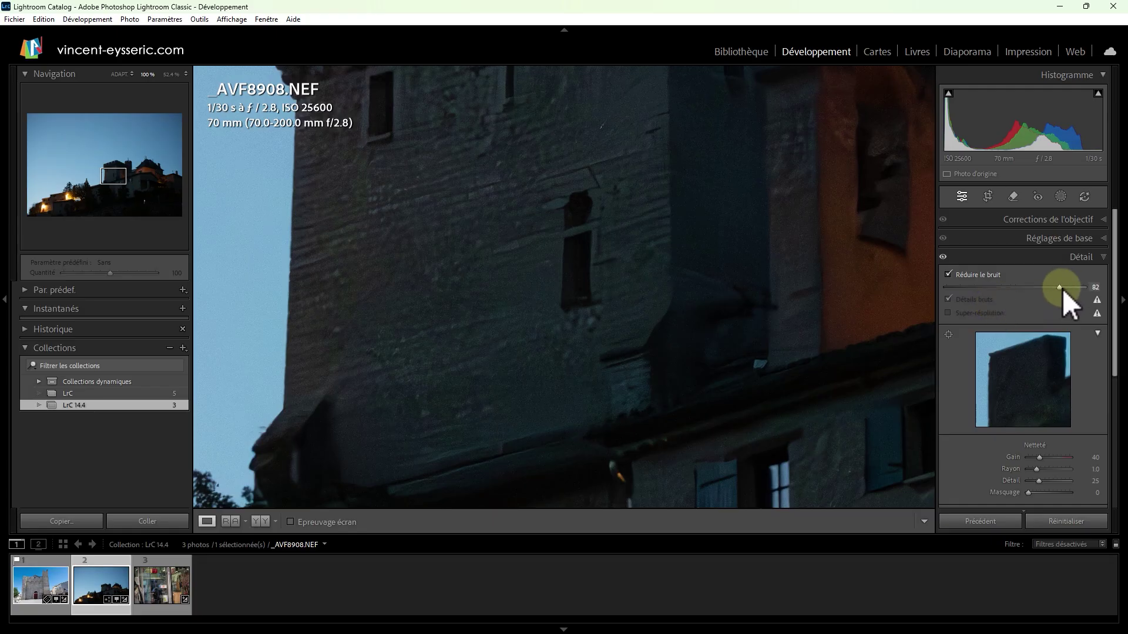
drag(1005, 297, 1034, 288)
mouse_move(1034, 288)
mouse_down()
mouse_move(1021, 287)
mouse_move(1037, 287)
mouse_up()
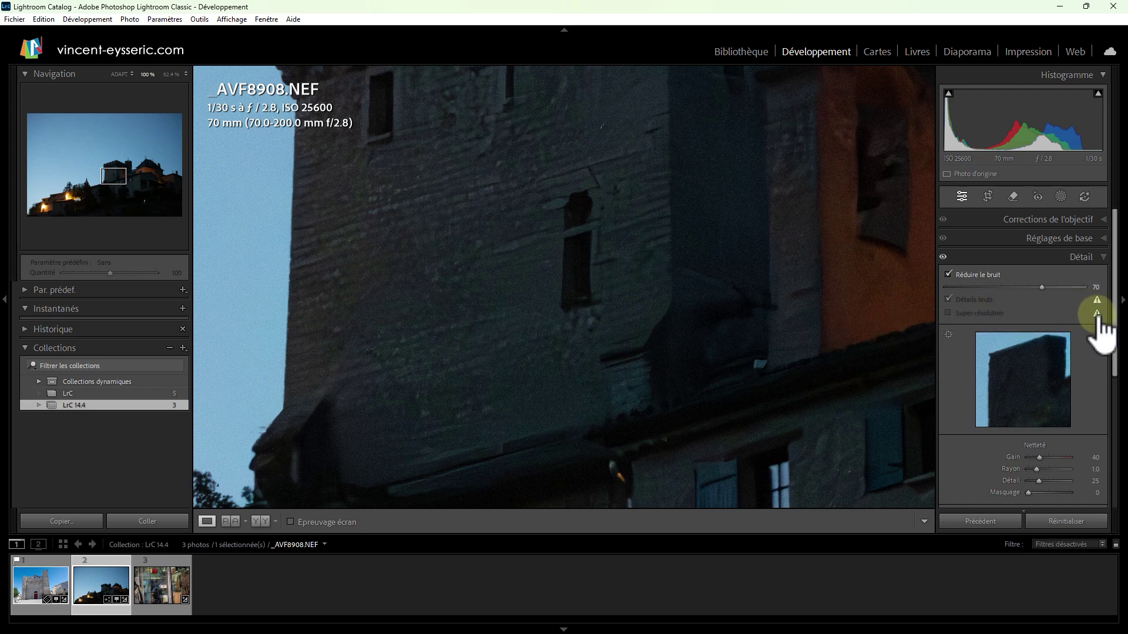
Step: Replace noise reduction with Super-résolution on the castle photo and display its capture date and pixel dimensions
mouse_move(1098, 318)
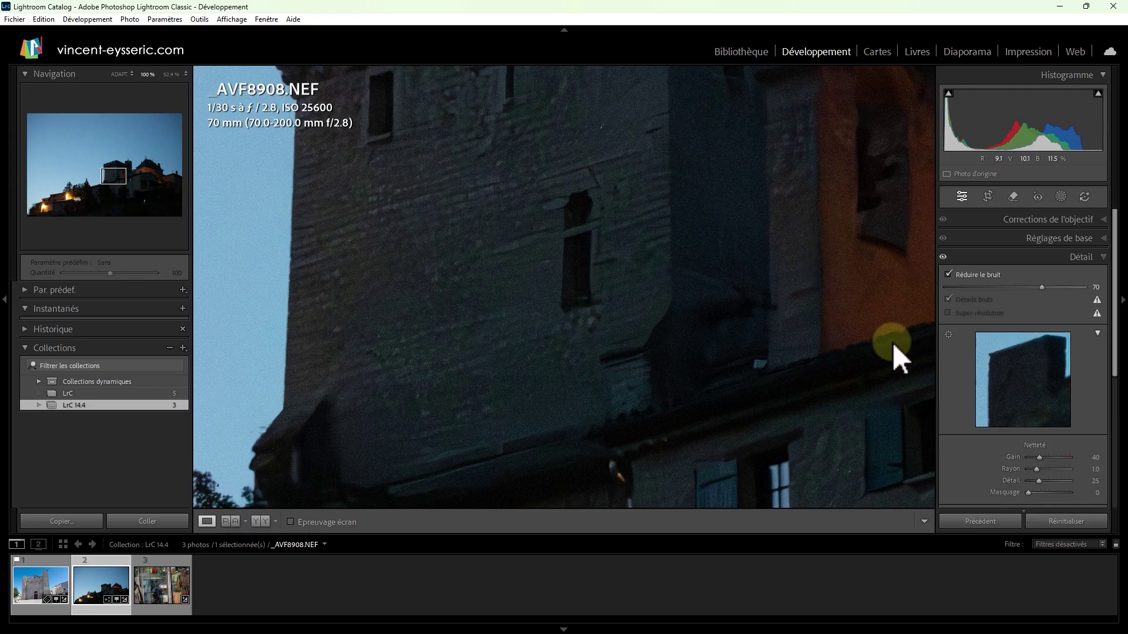
click(974, 274)
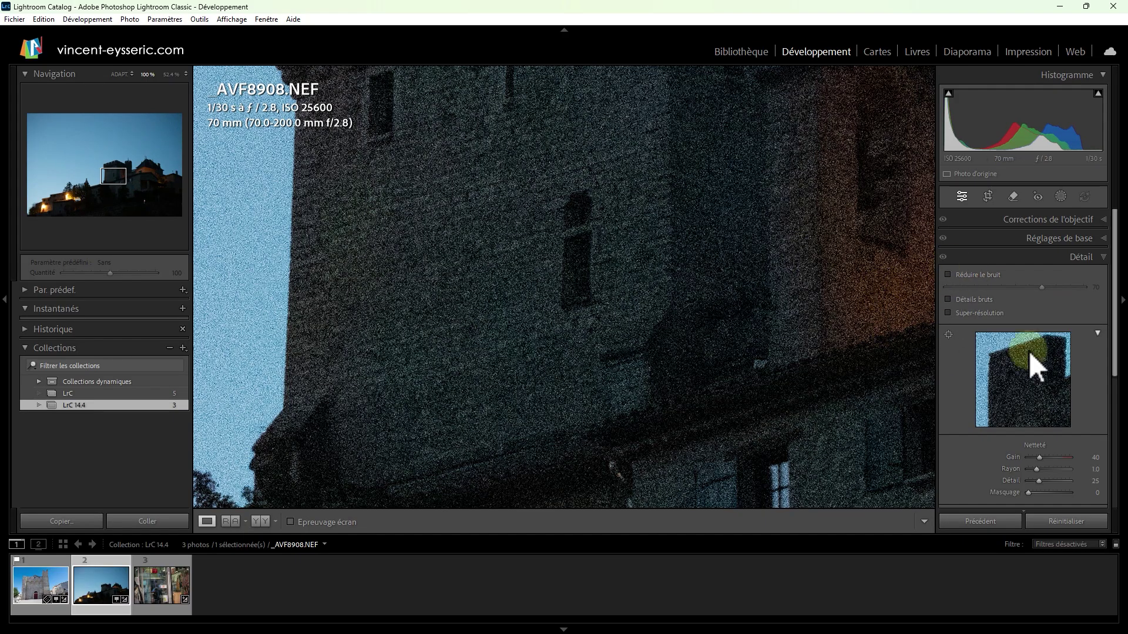
click(970, 315)
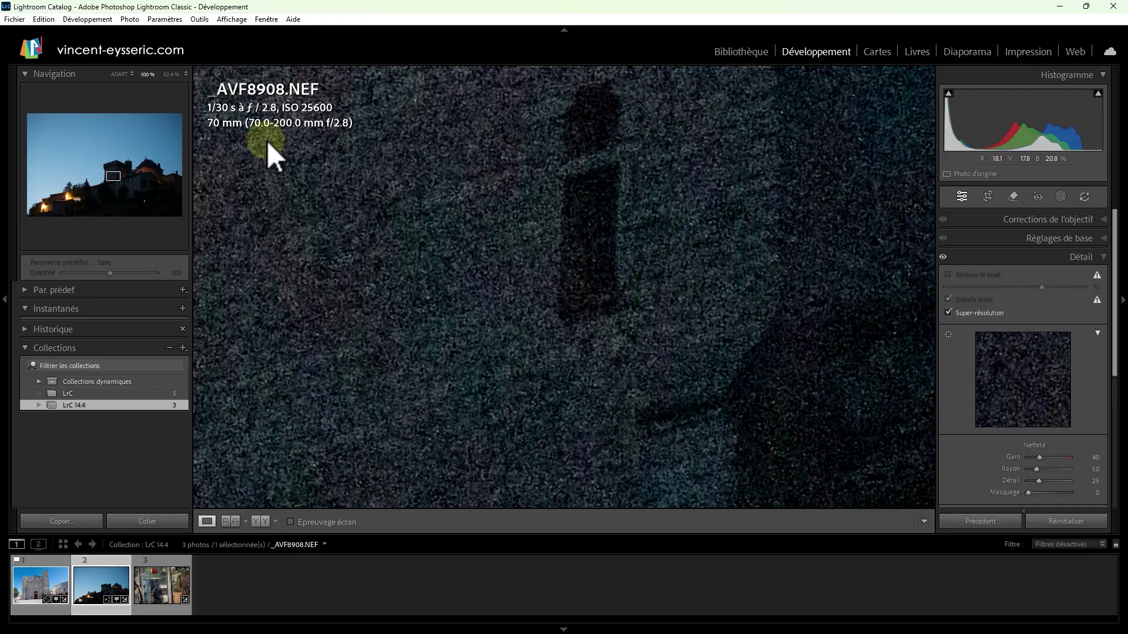
click(340, 270)
key(i)
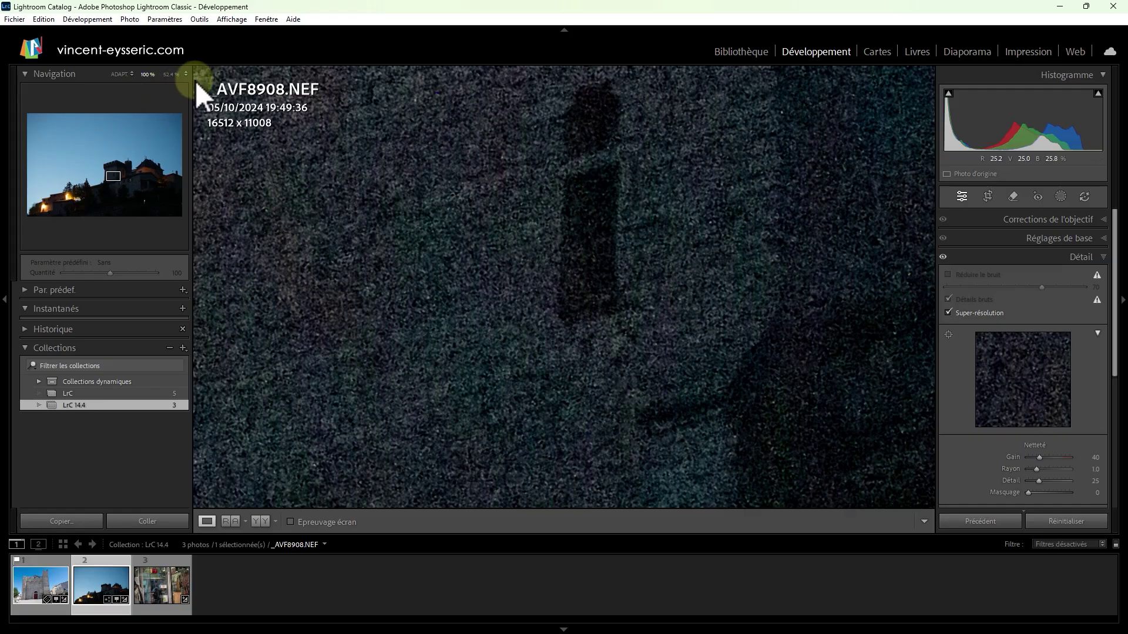
Step: Compare the castle photo with Super-résolution off and on, and return to Réduire le bruit with Super-résolution off
click(981, 311)
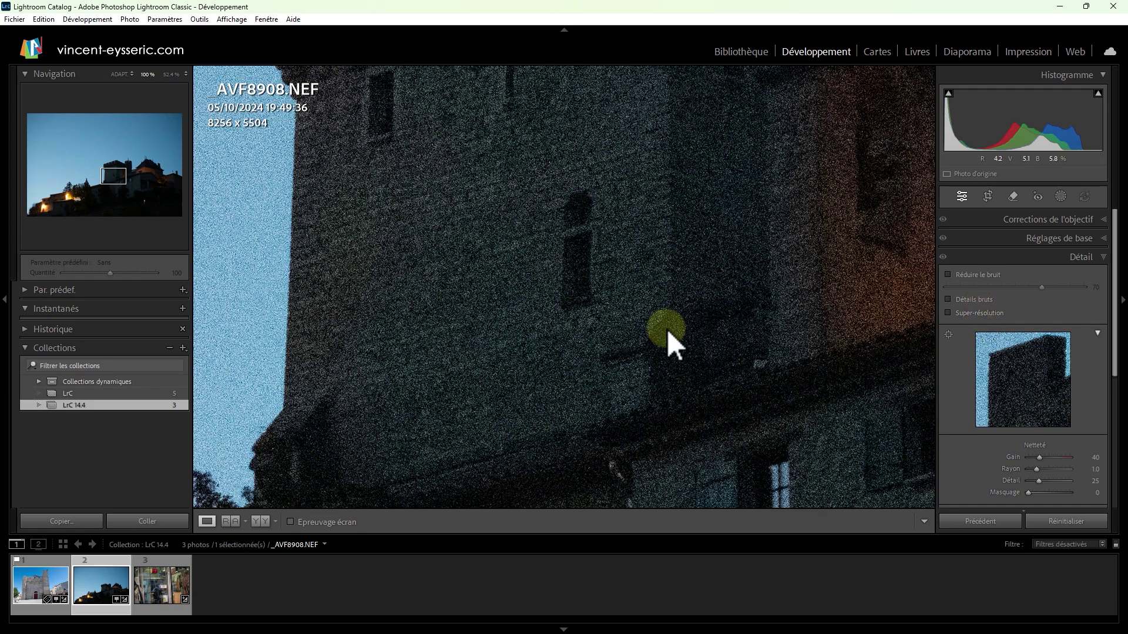
click(978, 310)
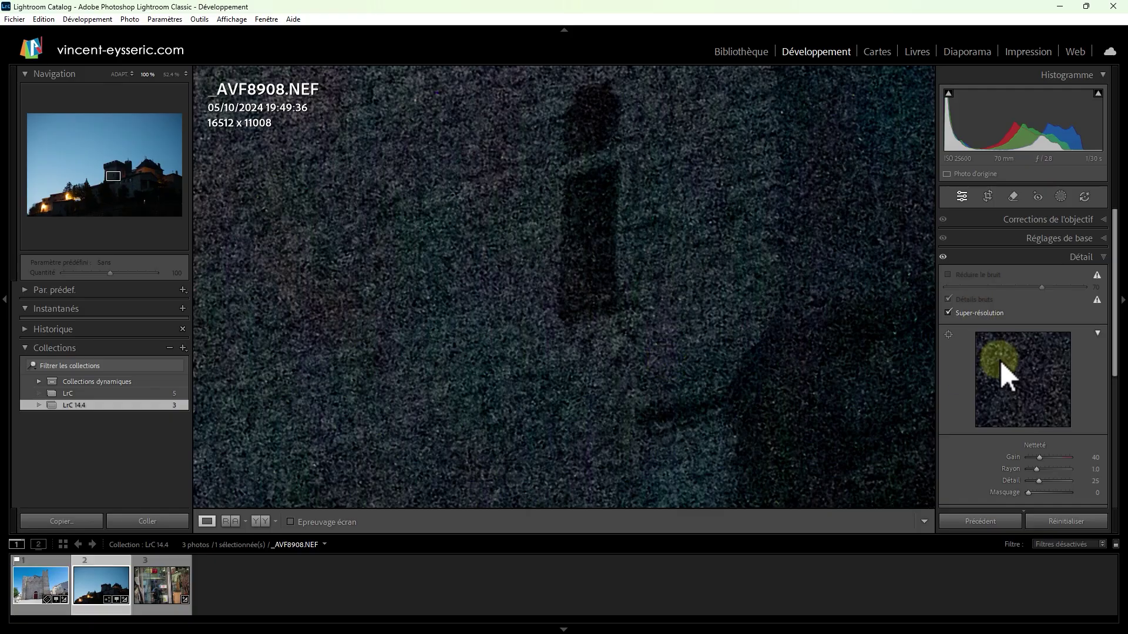
click(977, 312)
click(948, 274)
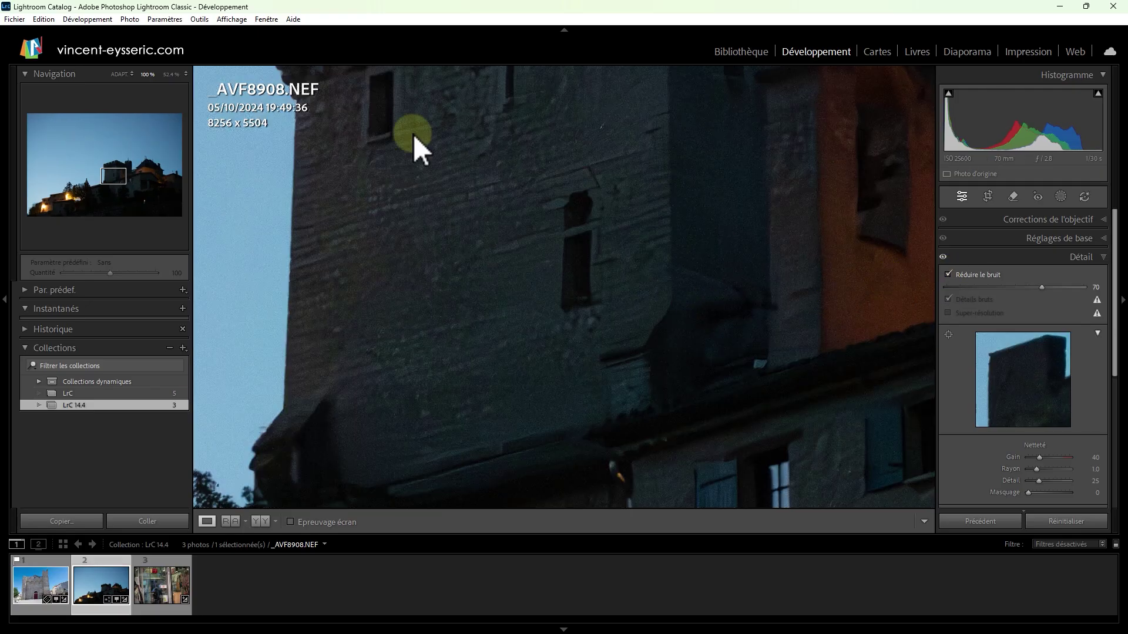
Step: Fit the whole castle photo in the view and start copying its develop settings
click(116, 76)
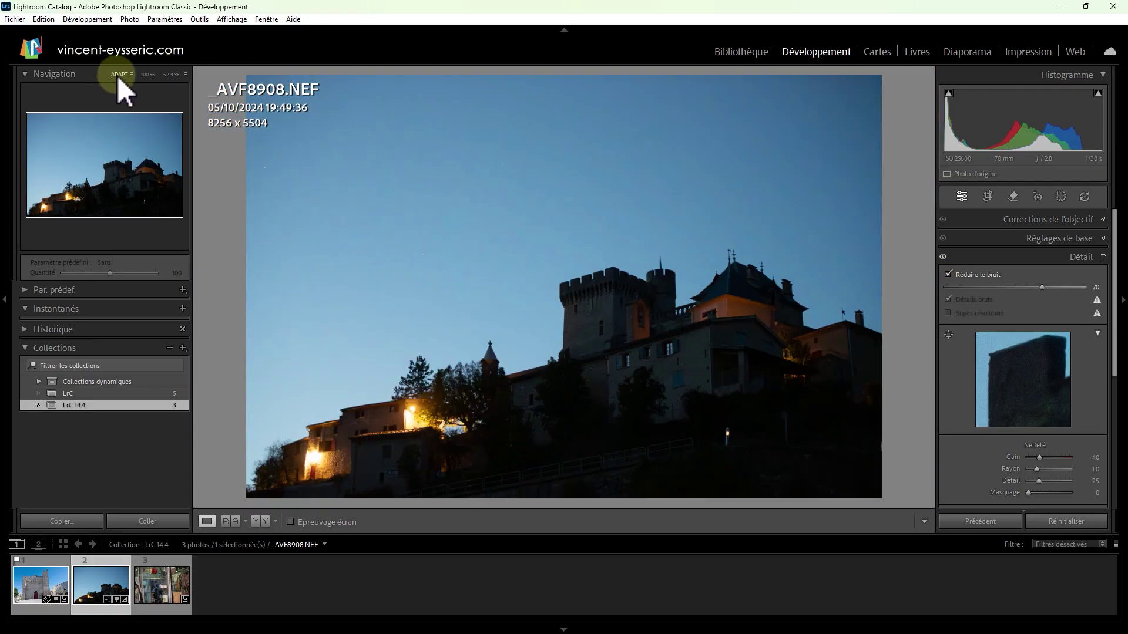
right_click(465, 265)
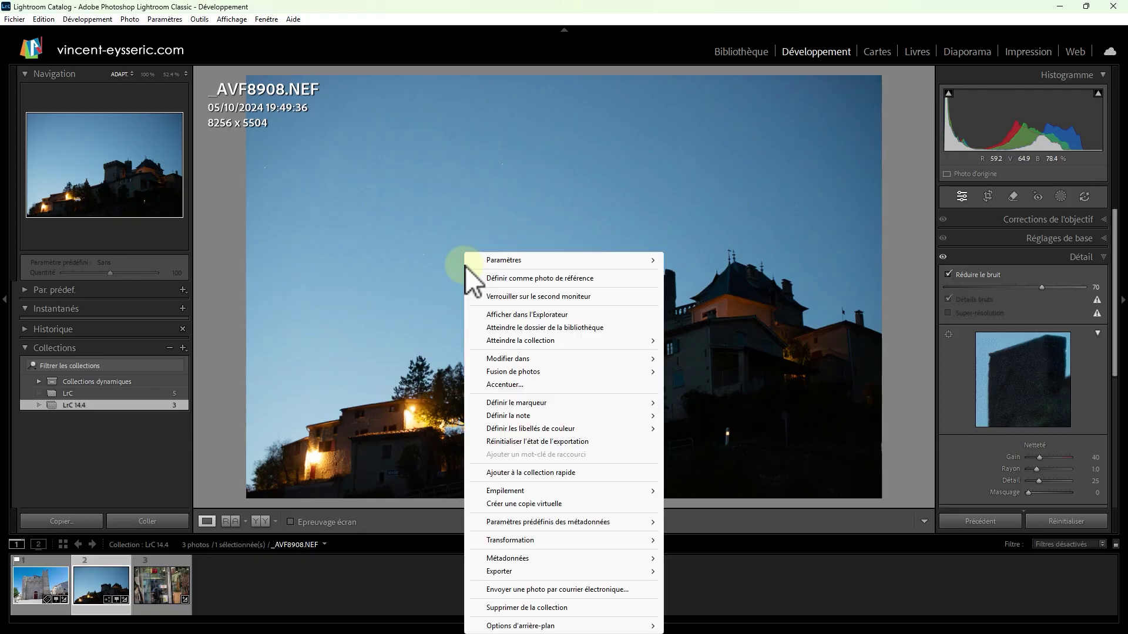
mouse_move(508, 263)
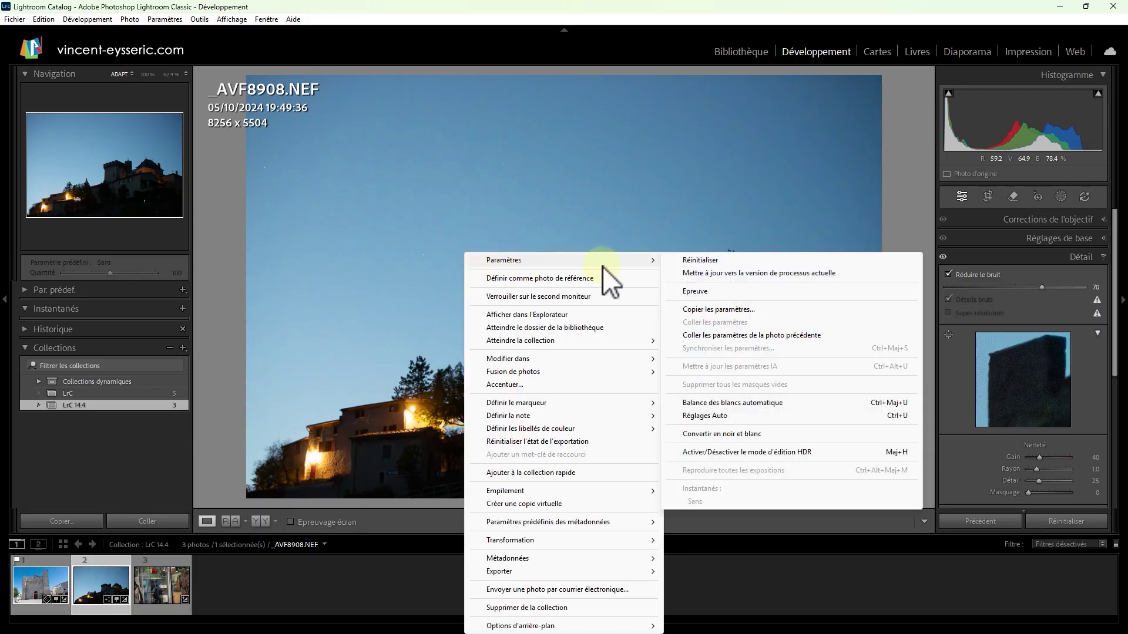
click(741, 308)
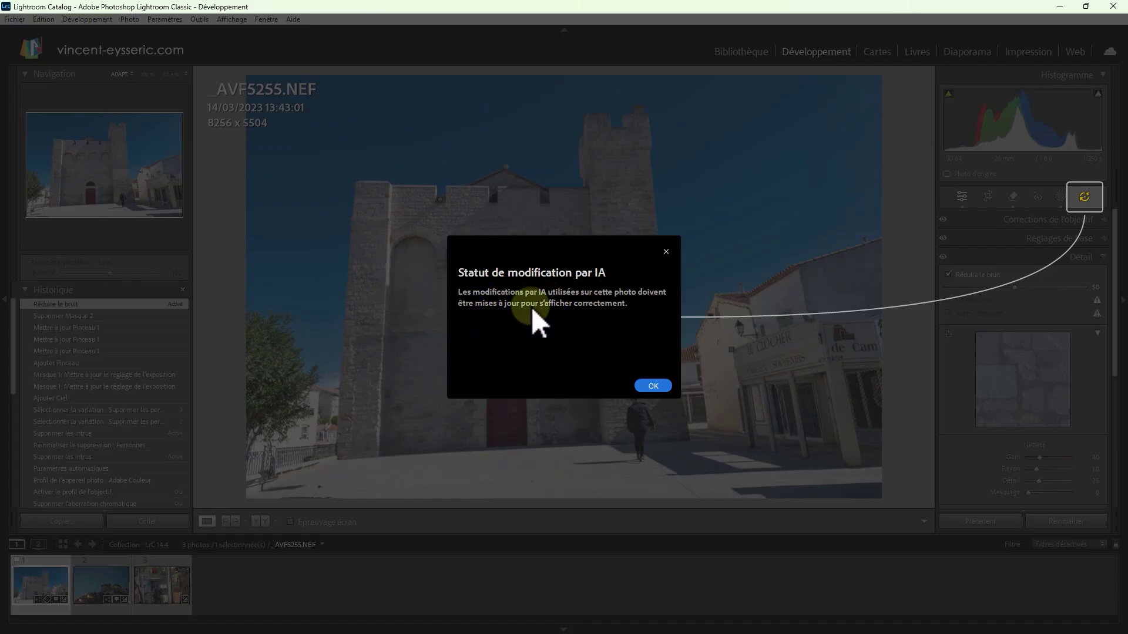
Step: Dismiss the AI edit status notice on _AVF5255.NEF and update its Suppression des distractions : Personnes edit
click(661, 384)
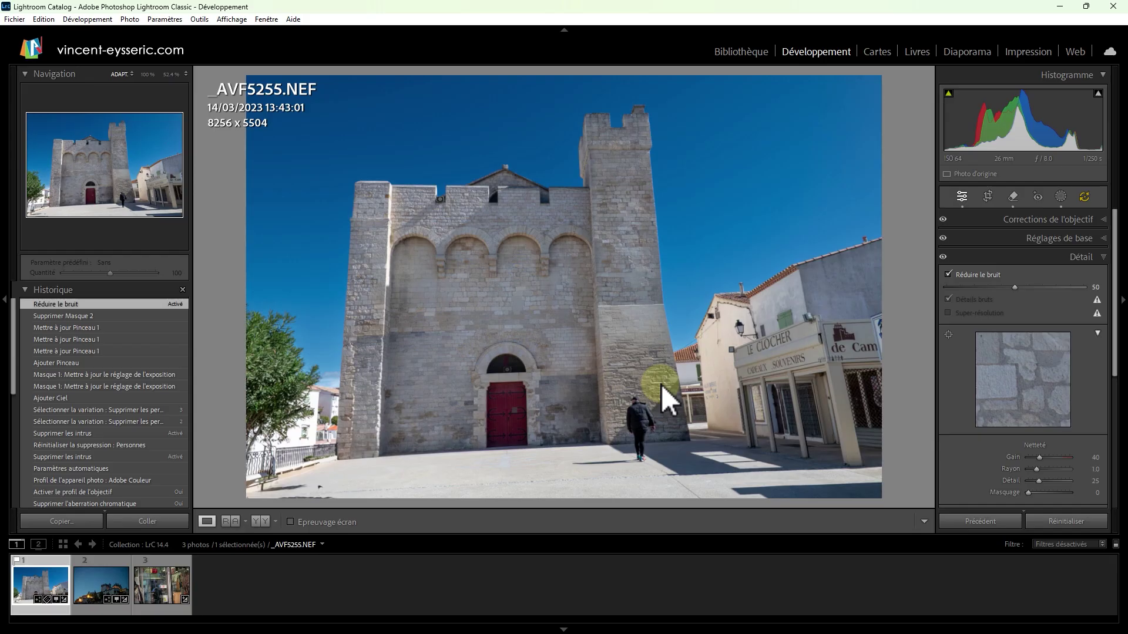
click(1085, 198)
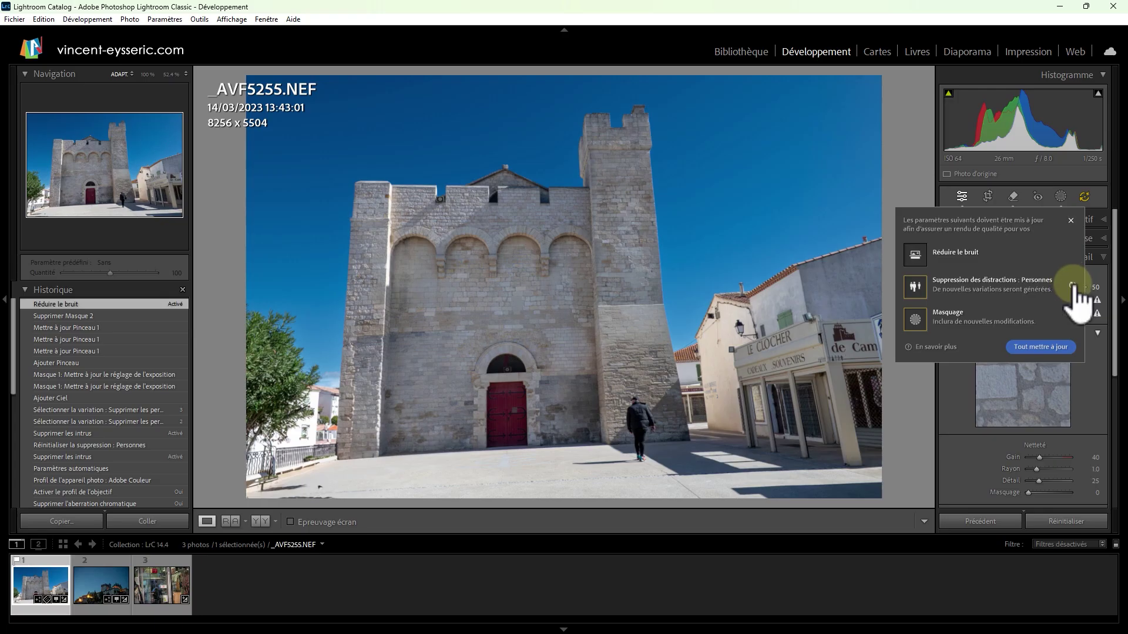
click(1073, 285)
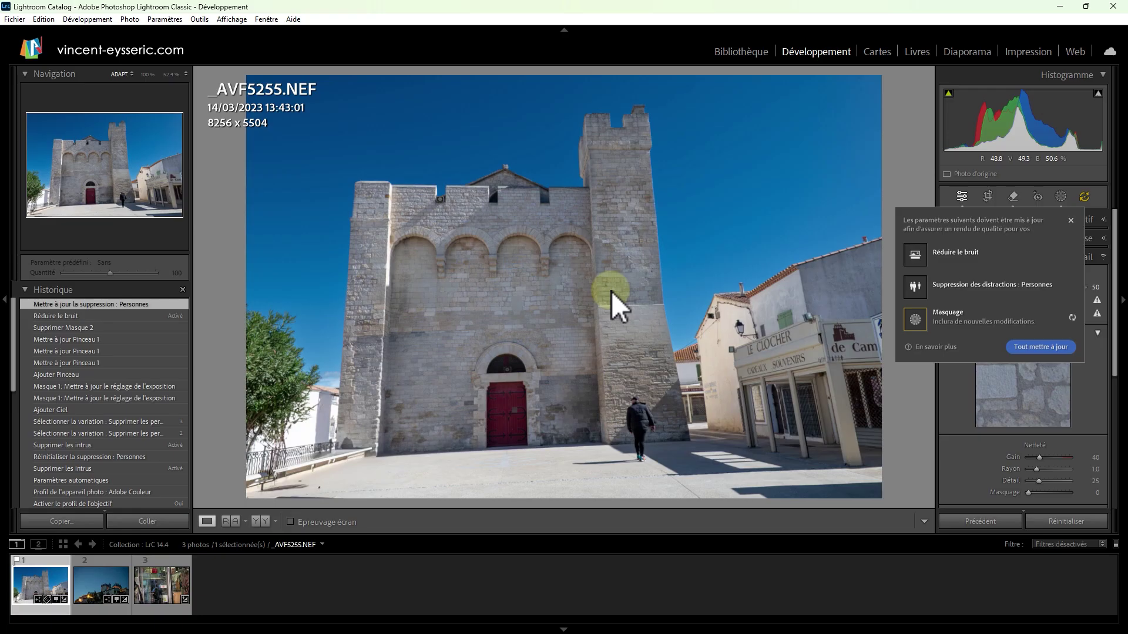
Step: Review the Gestion des fichiers preferences, including the DNG import options, and close them without saving
key(ctrl+comma)
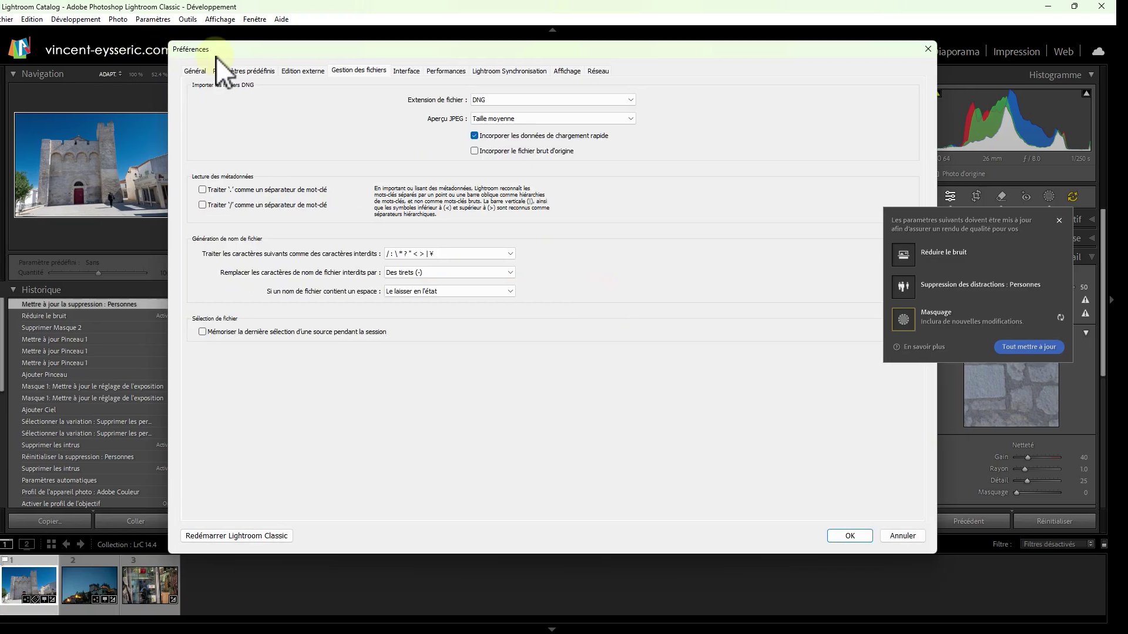
drag(217, 57, 216, 88)
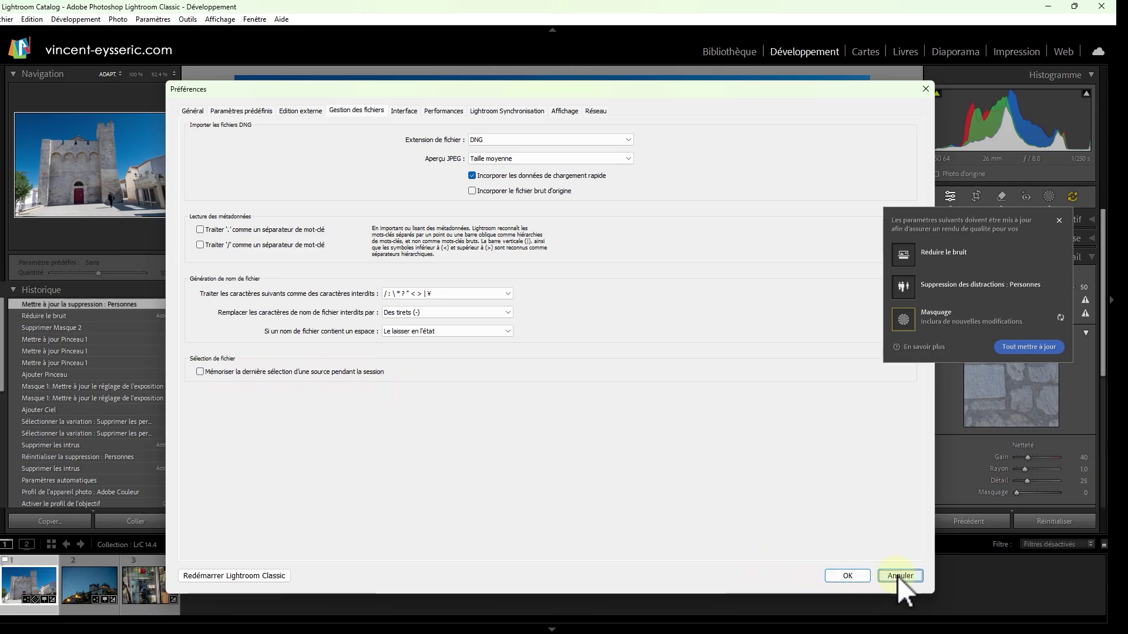
click(897, 576)
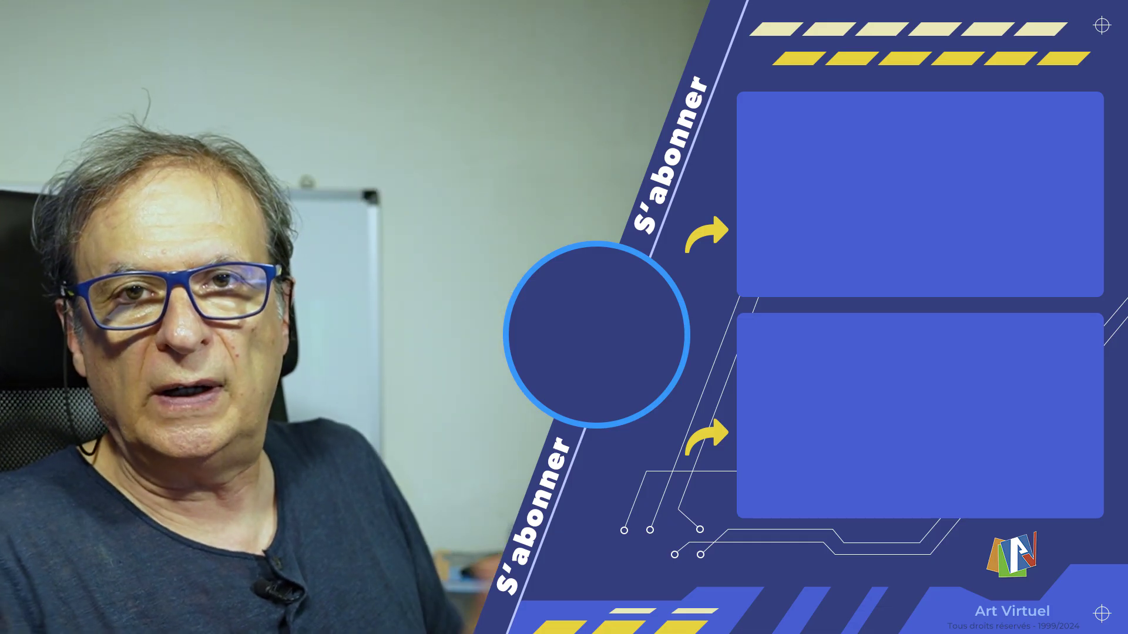